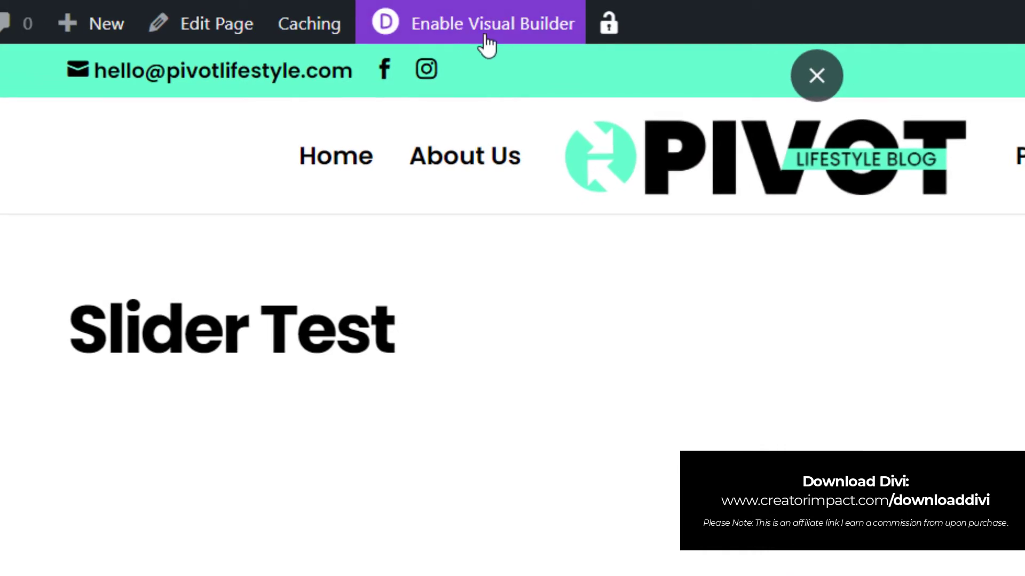
Enable the Visual Builder on the Slider Test page, choose to build from scratch, and dismiss the row insertion dialog.
{"action": "left_click", "coordinate": [486, 35]}
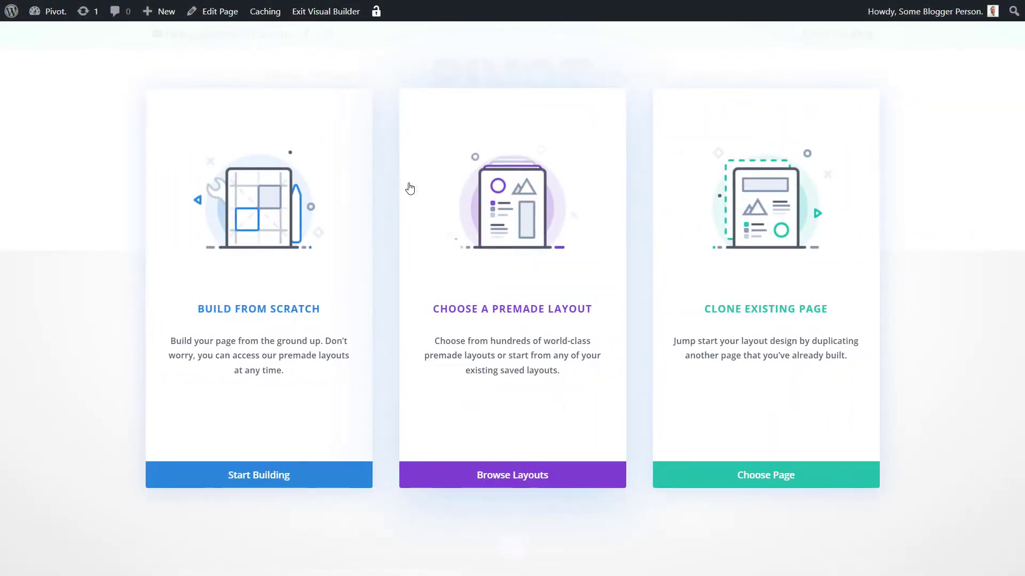
{"action": "left_click", "coordinate": [282, 225]}
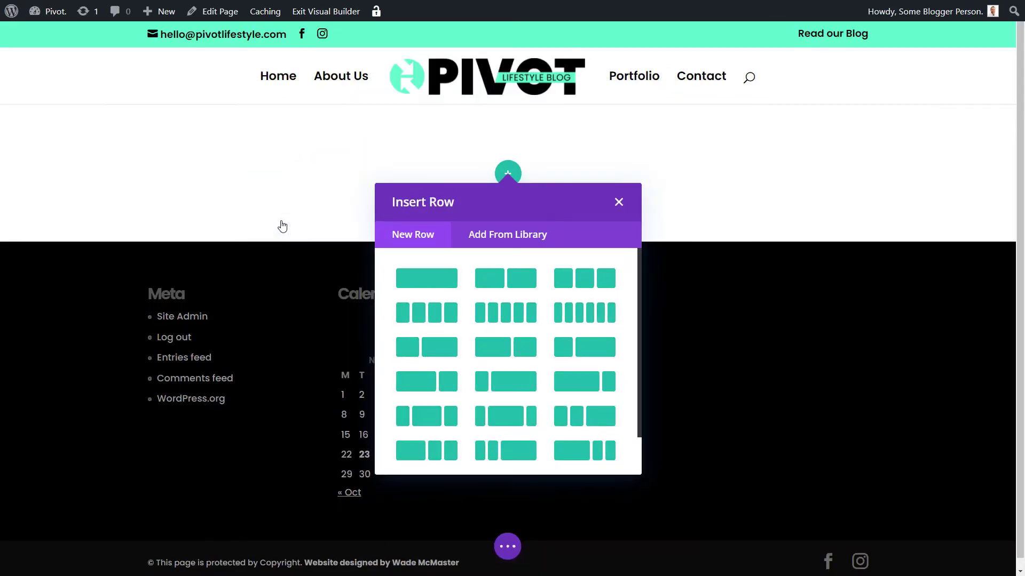
{"action": "left_click", "coordinate": [618, 202]}
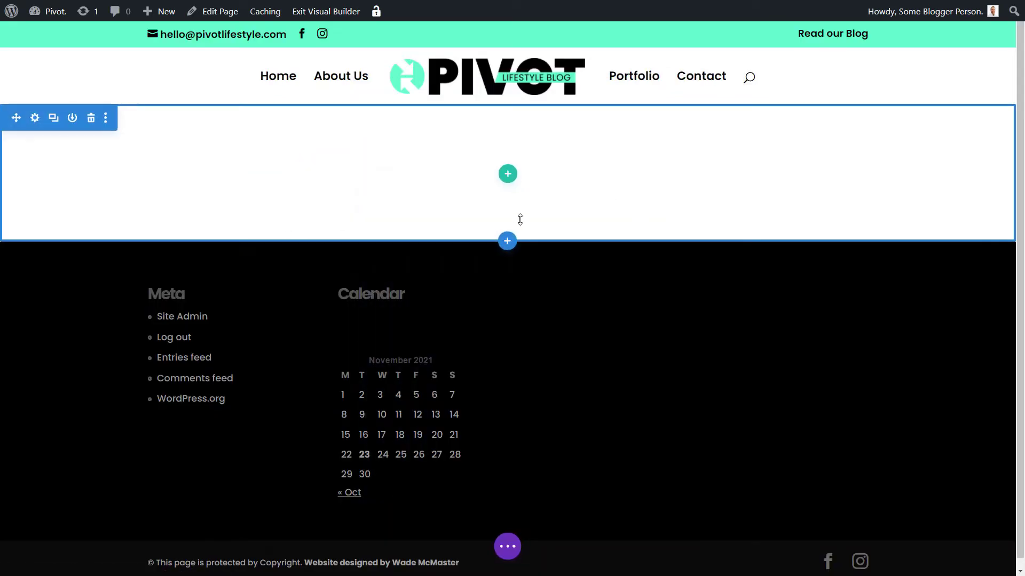
Insert a fullwidth section containing a Fullwidth Slider module, save it, and delete the empty regular section above it.
{"action": "left_click", "coordinate": [508, 242]}
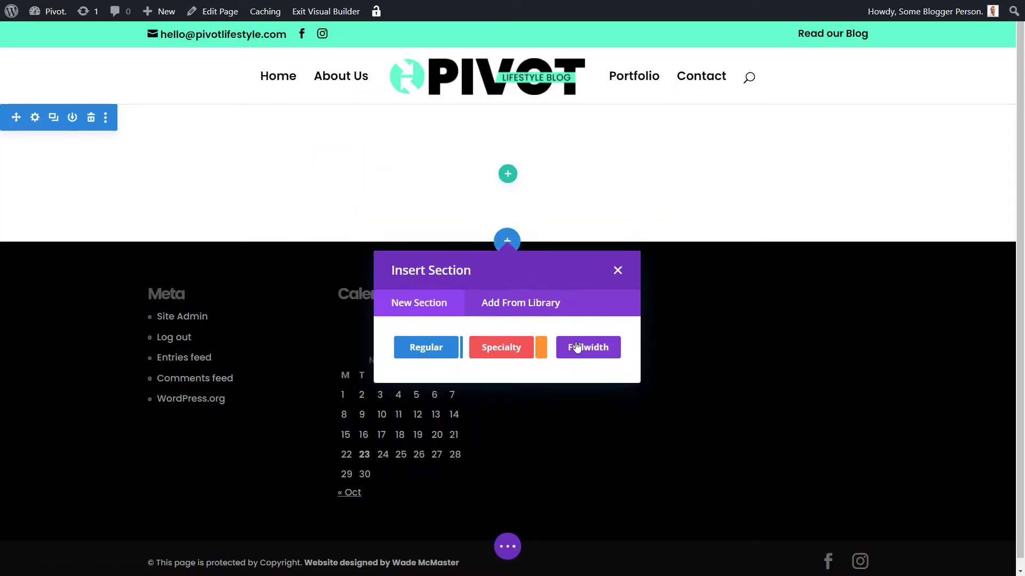
{"action": "left_click", "coordinate": [577, 348]}
{"action": "scroll", "coordinate": [559, 397], "scroll_direction": "down", "scroll_amount": 3}
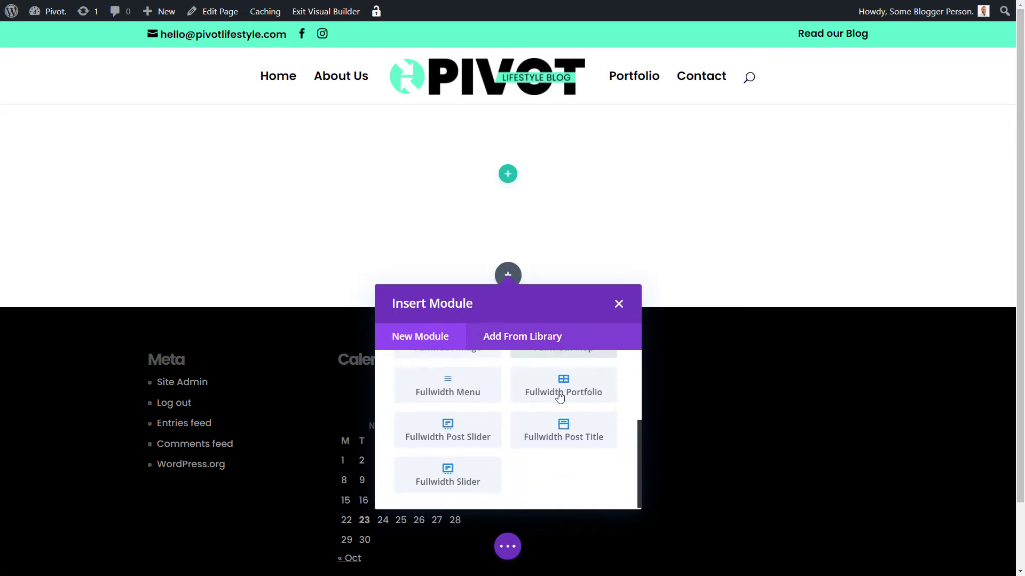
{"action": "left_click", "coordinate": [477, 473]}
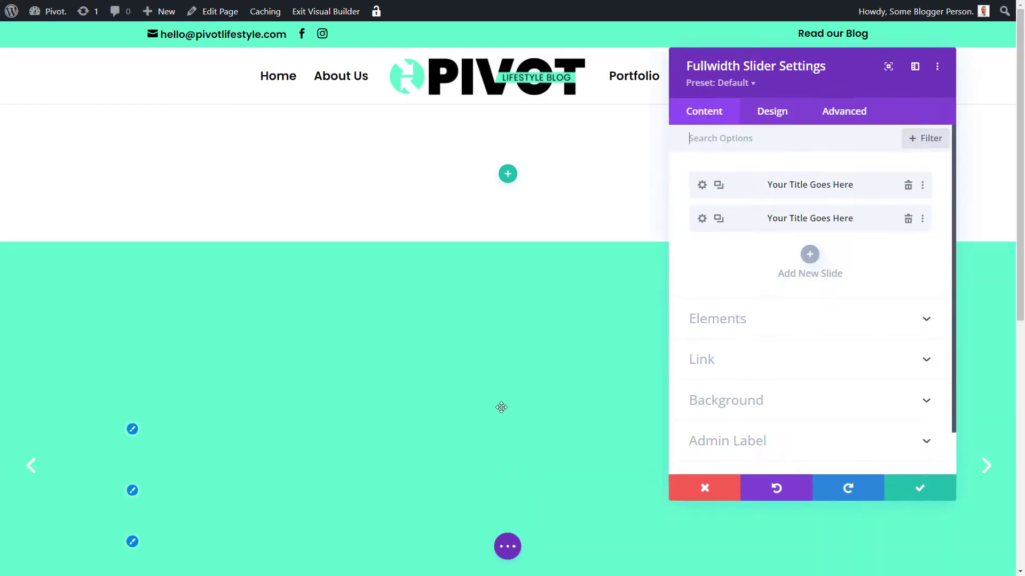
{"action": "left_click", "coordinate": [916, 487]}
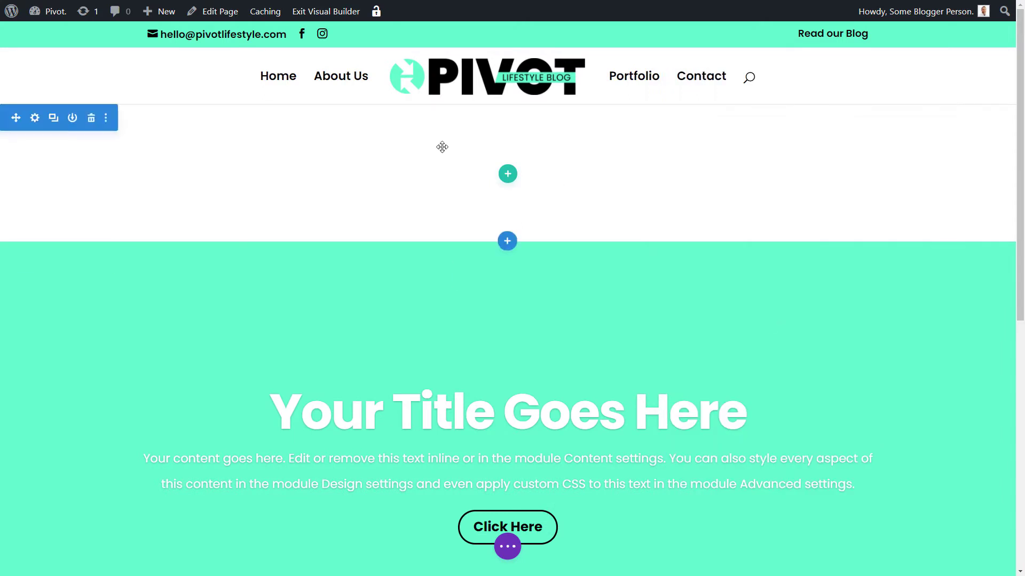
{"action": "left_click", "coordinate": [91, 117]}
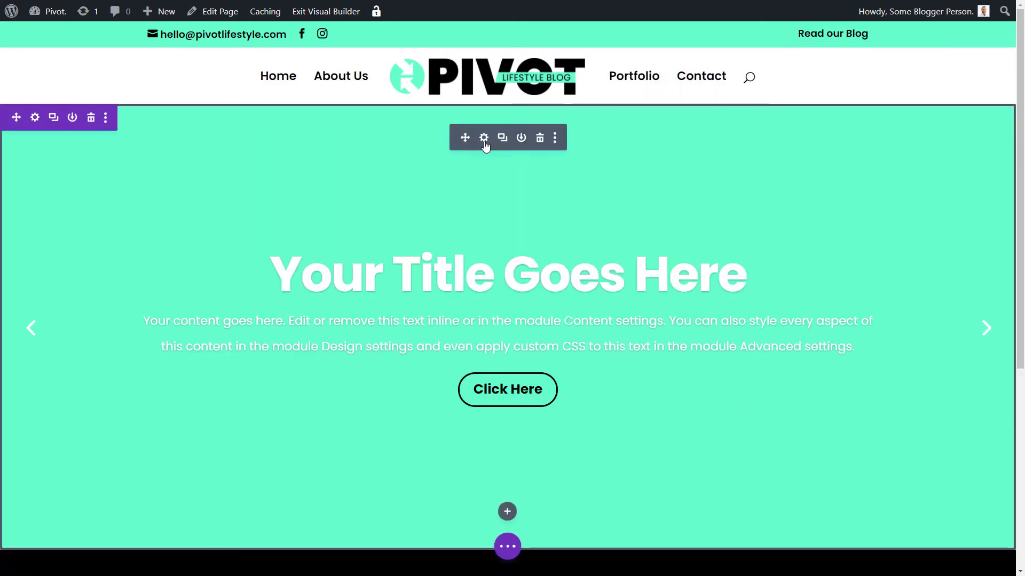
Remove the second slide from the Fullwidth Slider and set the slider's background color to black.
{"action": "left_click", "coordinate": [484, 138]}
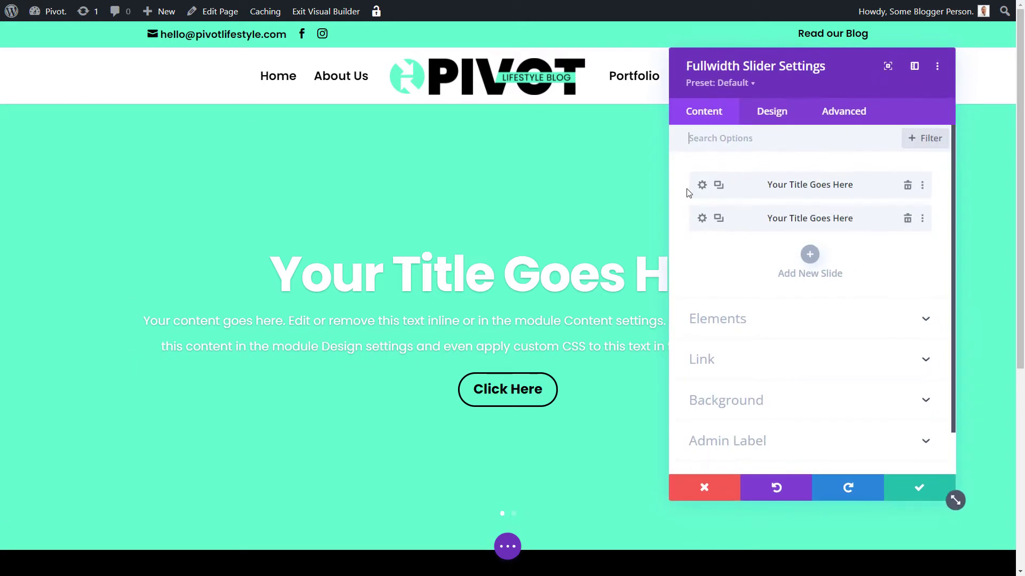
{"action": "left_click", "coordinate": [907, 220]}
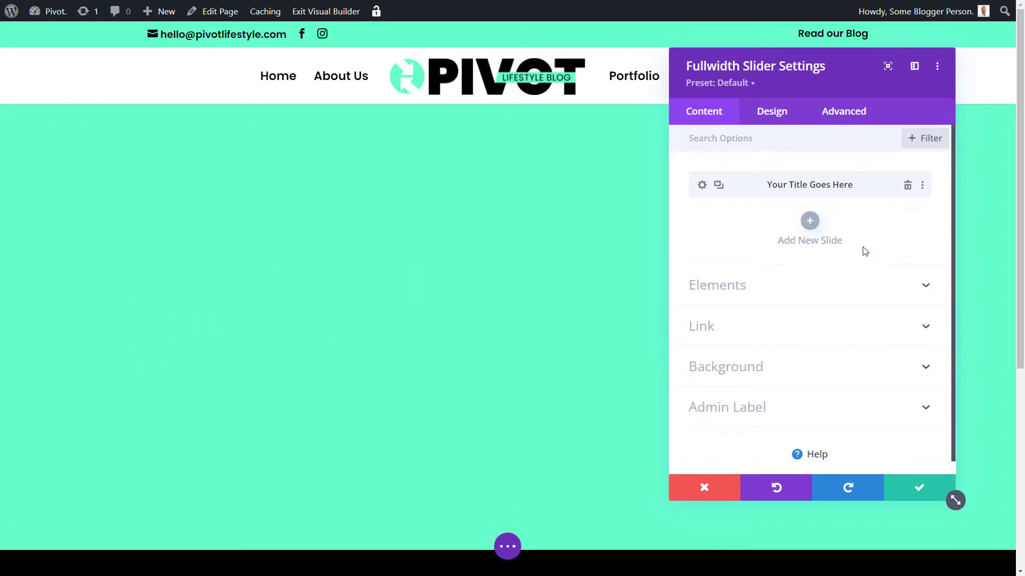
{"action": "left_click", "coordinate": [763, 367]}
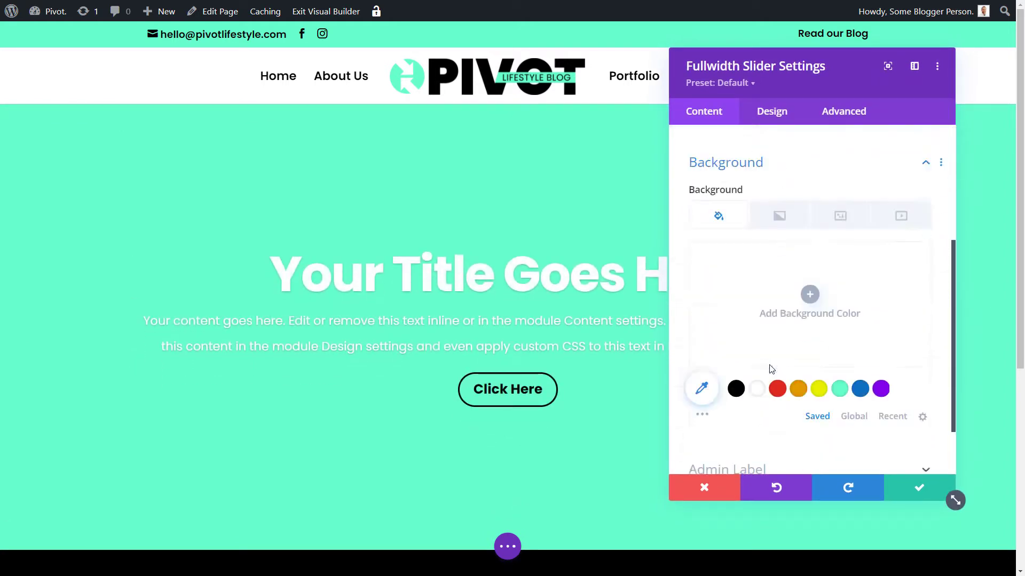
{"action": "left_click", "coordinate": [740, 374]}
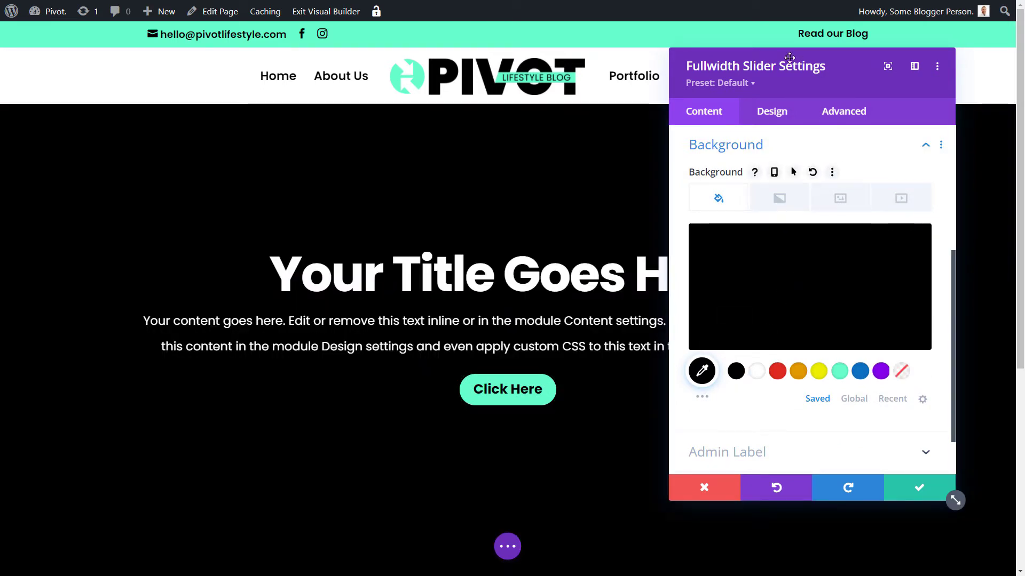
Dock the Fullwidth Slider settings panel beside the page and open the settings of the remaining slide.
{"action": "left_click_drag", "start_coordinate": [777, 69], "coordinate": [821, 100]}
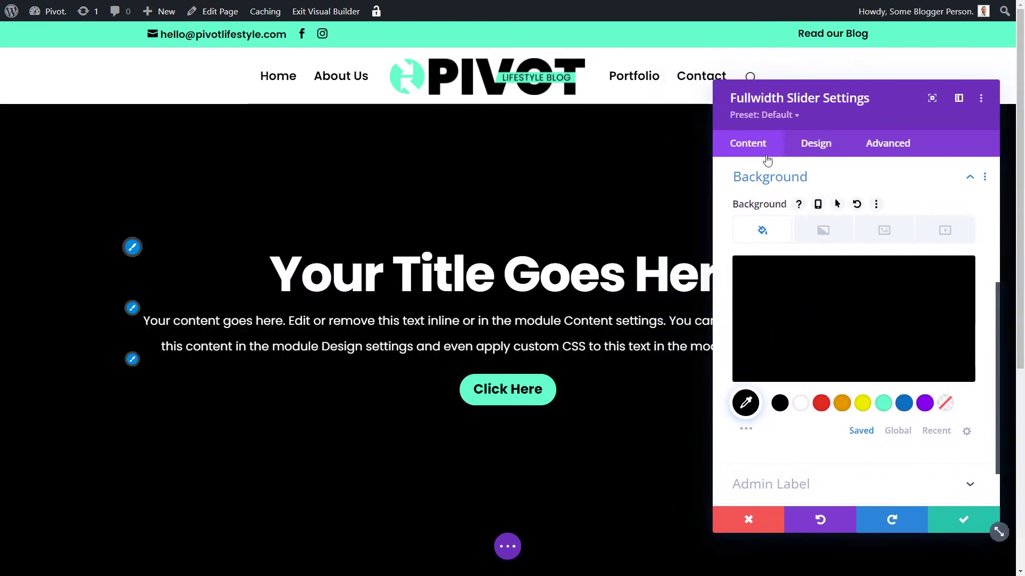
{"action": "left_click", "coordinate": [958, 97]}
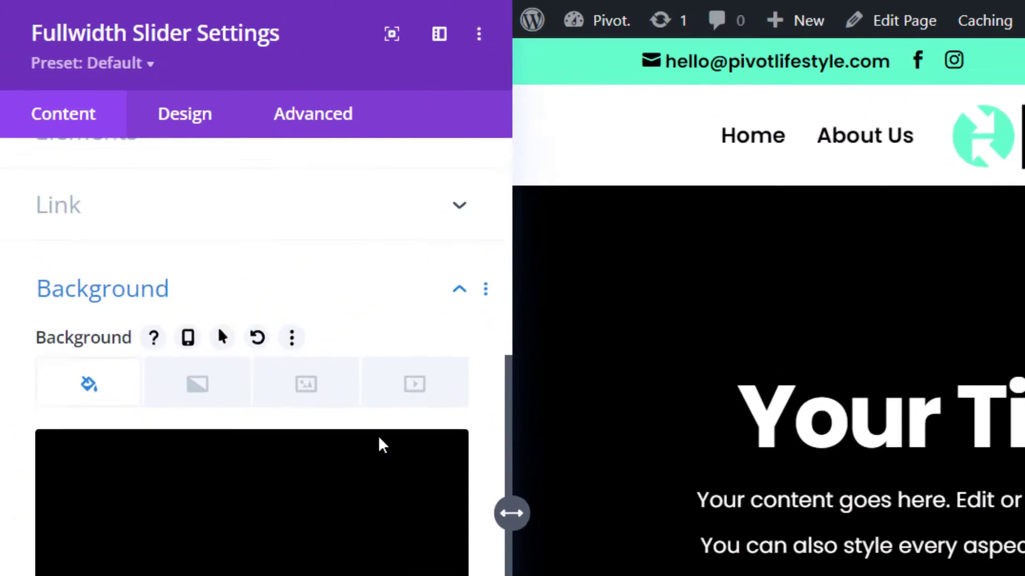
{"action": "scroll", "coordinate": [146, 181], "scroll_direction": "up", "scroll_amount": 3}
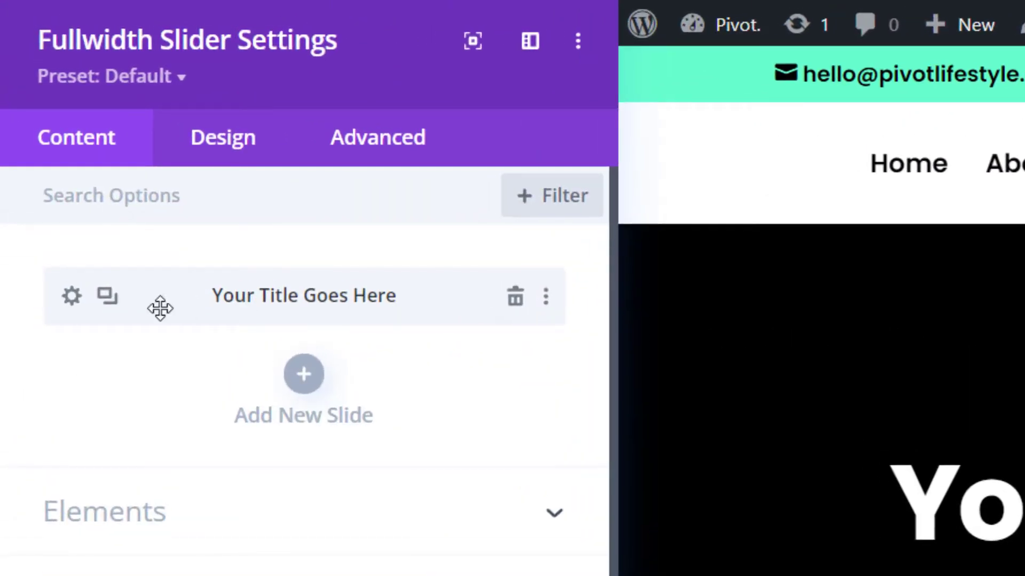
{"action": "left_click", "coordinate": [73, 299]}
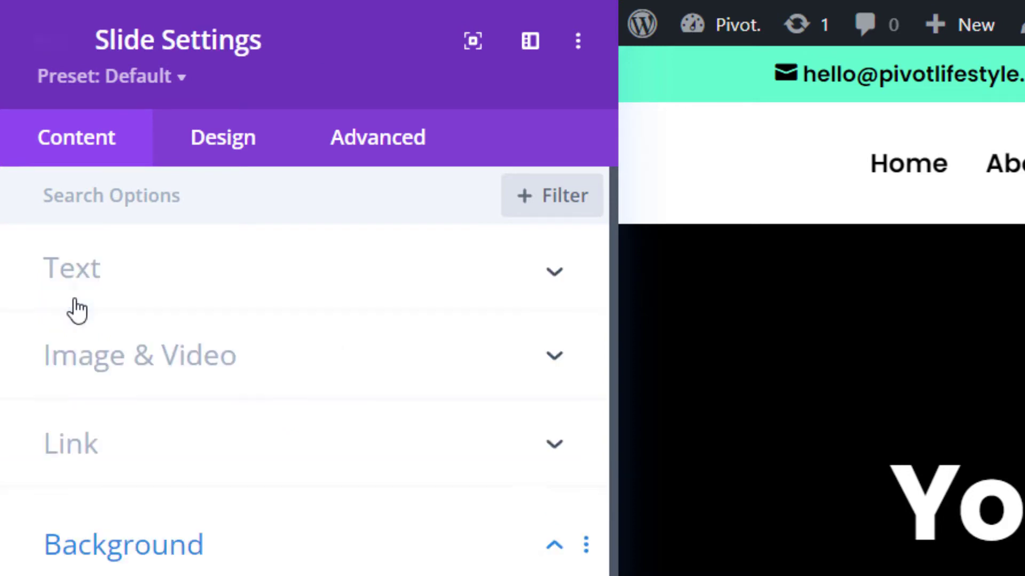
Set the slide's title to "Keep Moving Forward!", body to "Welcome to our killer lifestyle blog!!" and button to "Sign up to our Newsletter!".
{"action": "left_click", "coordinate": [126, 293]}
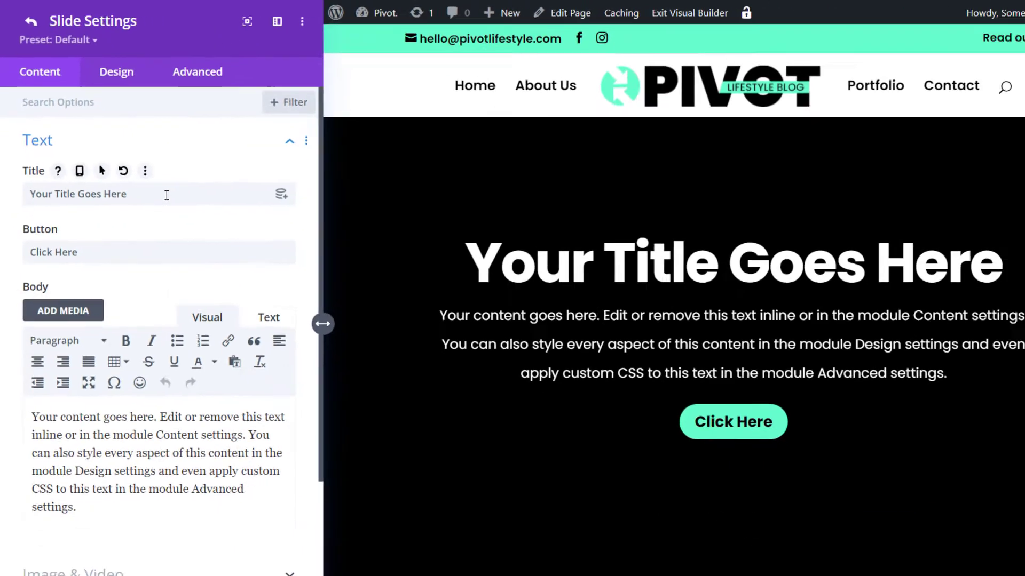
{"action": "left_click_drag", "start_coordinate": [167, 195], "coordinate": [6, 196]}
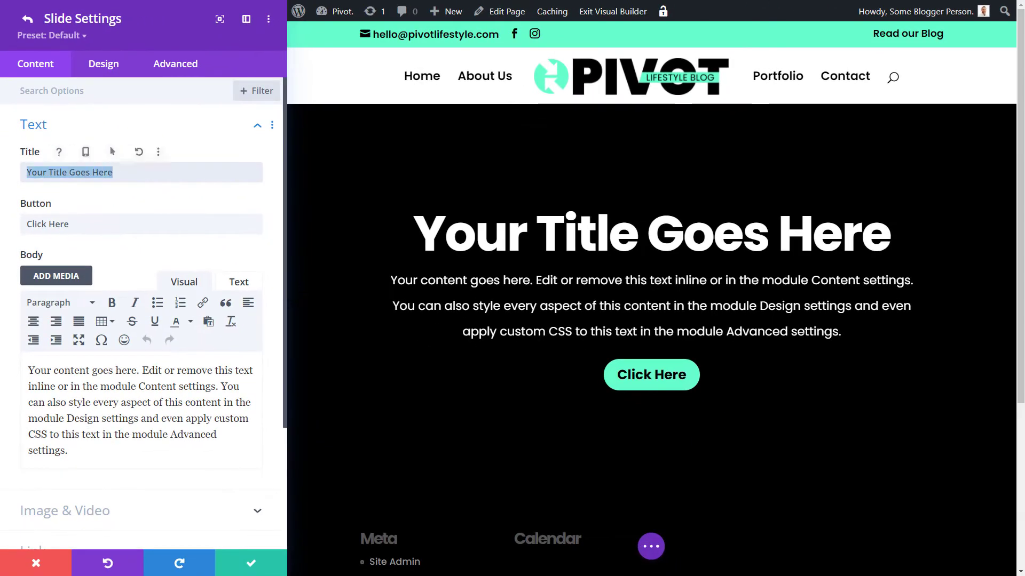
{"action": "type", "text": "Keep Moving Forward!"}
{"action": "left_click_drag", "start_coordinate": [80, 508], "coordinate": [5, 409]}
{"action": "type", "text": "Welcome to our killer lifestyle blog!!"}
{"action": "left_click_drag", "start_coordinate": [133, 252], "coordinate": [5, 252]}
{"action": "type", "text": "Sign up to our Newsletter!"}
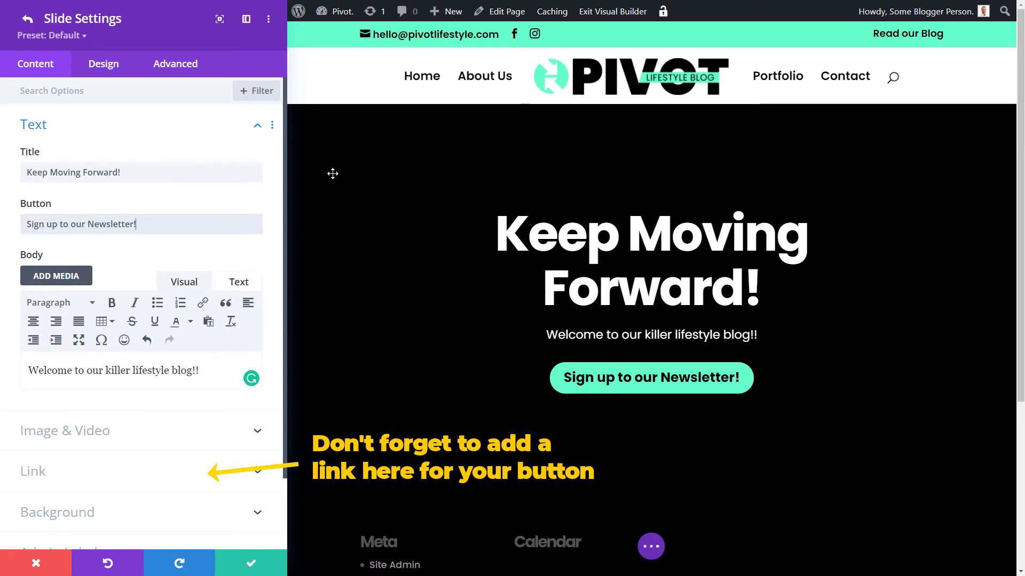
Set the individual slide's own background color to black in its background options.
{"action": "scroll", "coordinate": [282, 289], "scroll_direction": "down", "scroll_amount": 1}
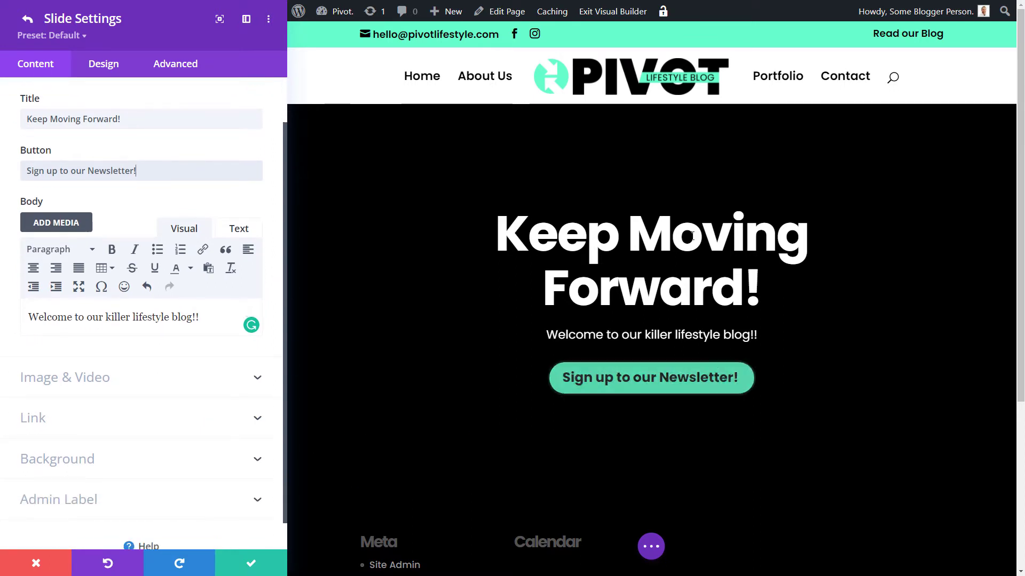
{"action": "scroll", "coordinate": [53, 461], "scroll_direction": "down", "scroll_amount": 1}
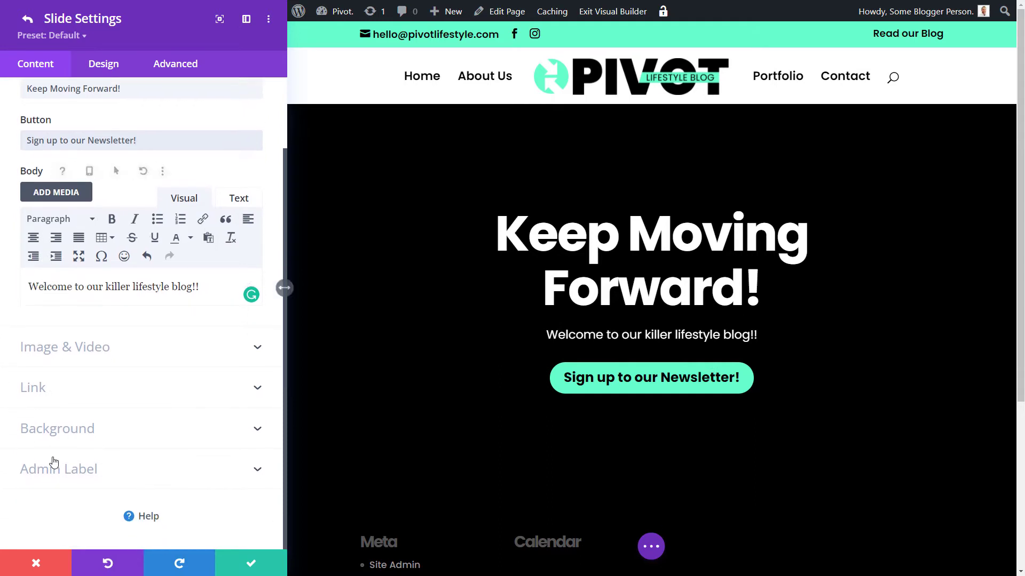
{"action": "left_click", "coordinate": [75, 430]}
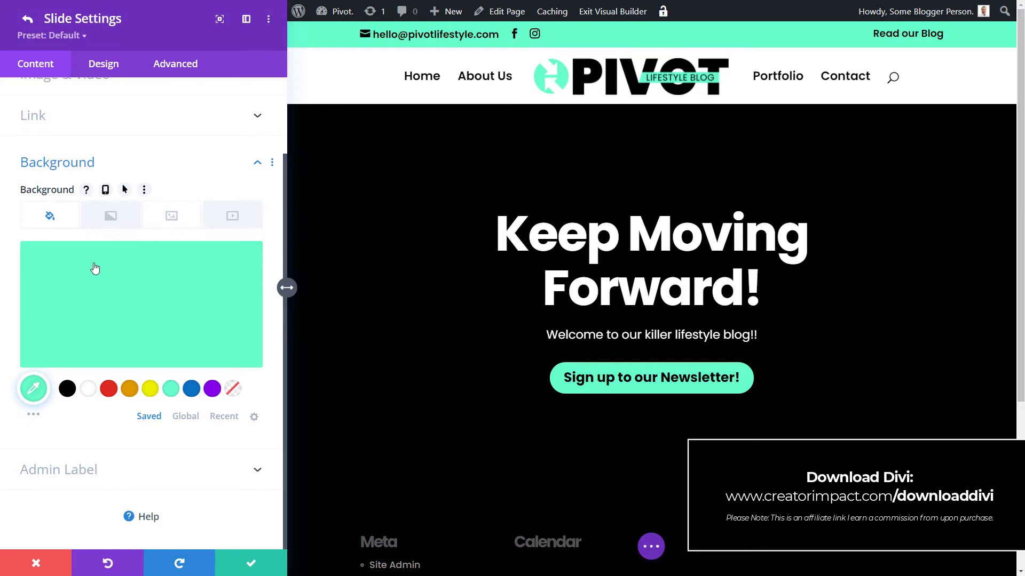
{"action": "left_click", "coordinate": [232, 389]}
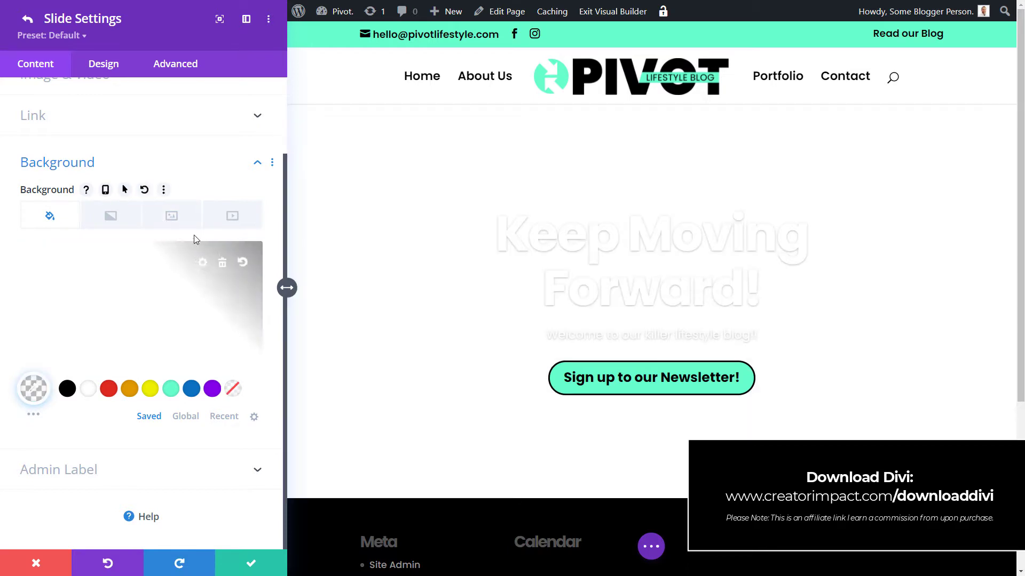
{"action": "left_click", "coordinate": [67, 389]}
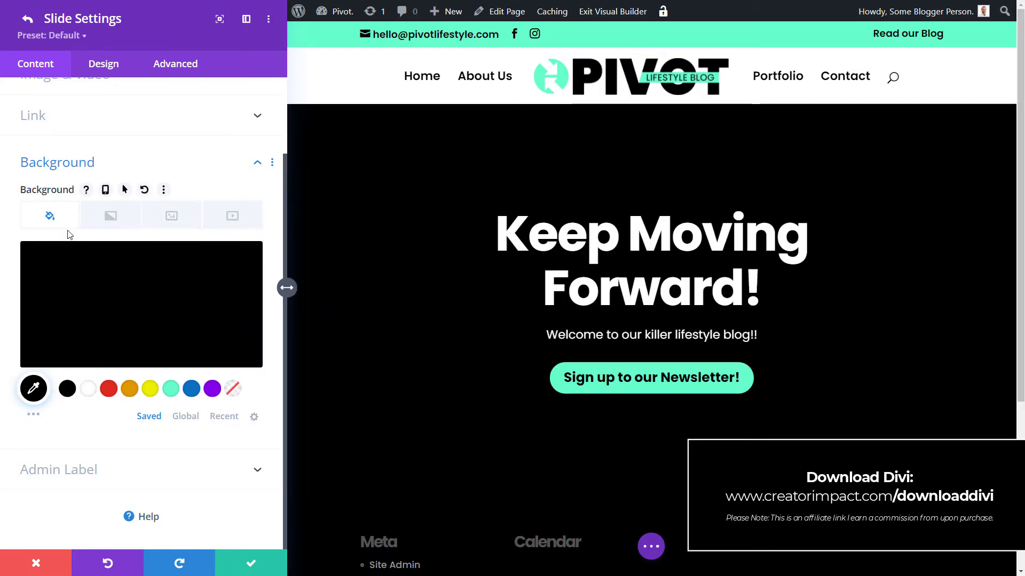
Add the media library photo of the woman cutting fruit in a kitchen as the slide's background image.
{"action": "left_click", "coordinate": [172, 215]}
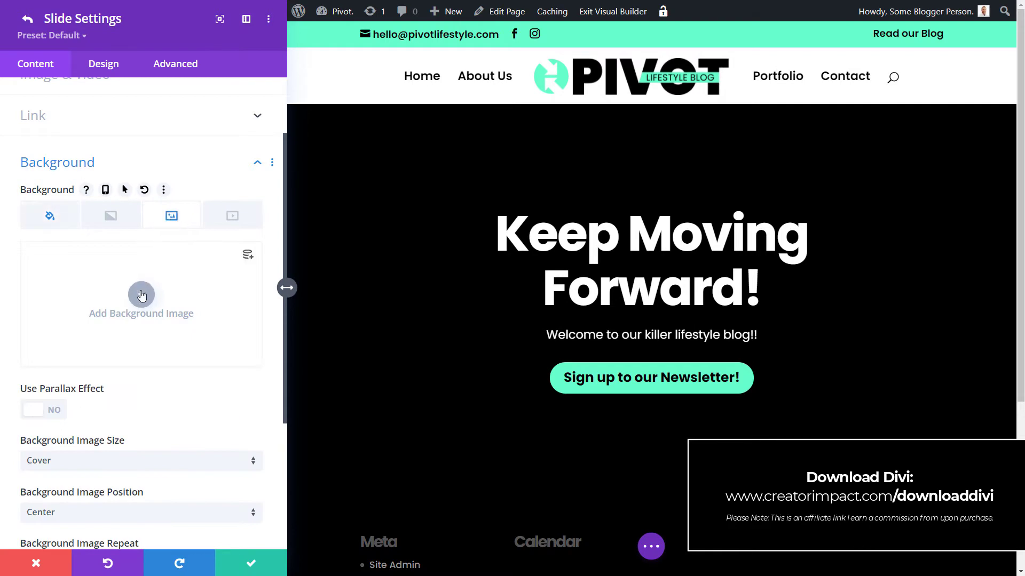
{"action": "left_click", "coordinate": [141, 295]}
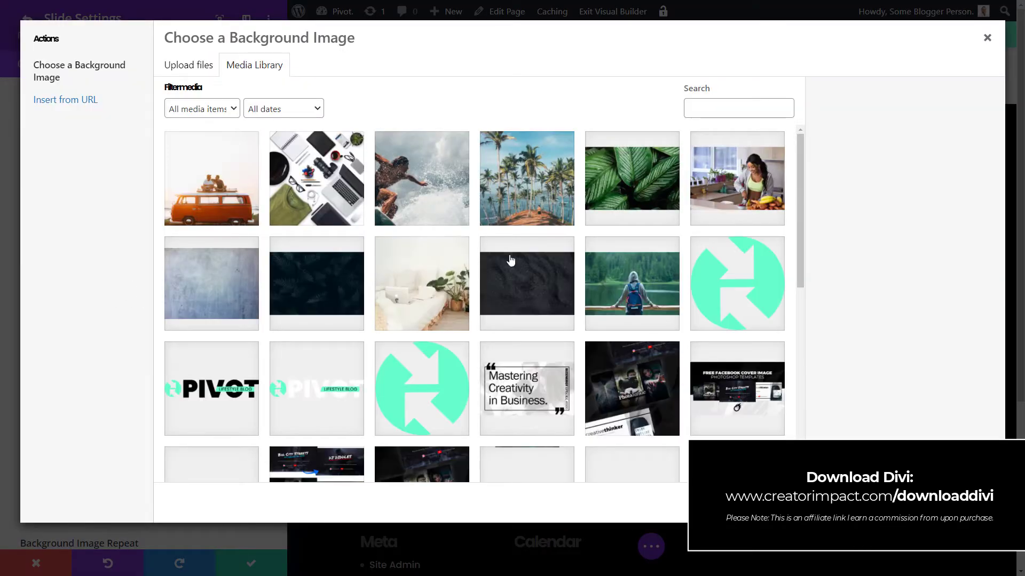
{"action": "left_click", "coordinate": [517, 188]}
{"action": "left_click", "coordinate": [442, 194]}
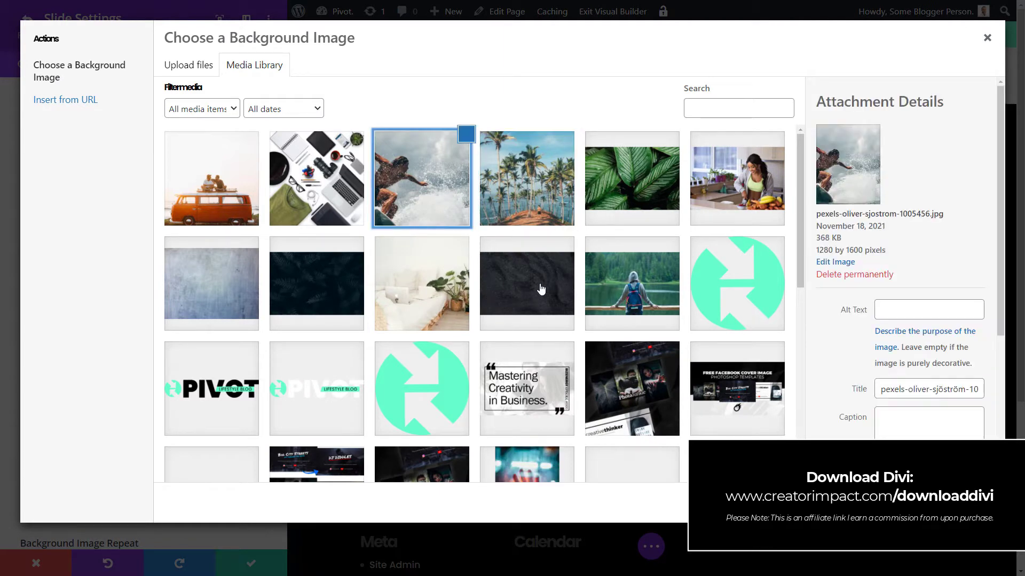
{"action": "left_click", "coordinate": [736, 192]}
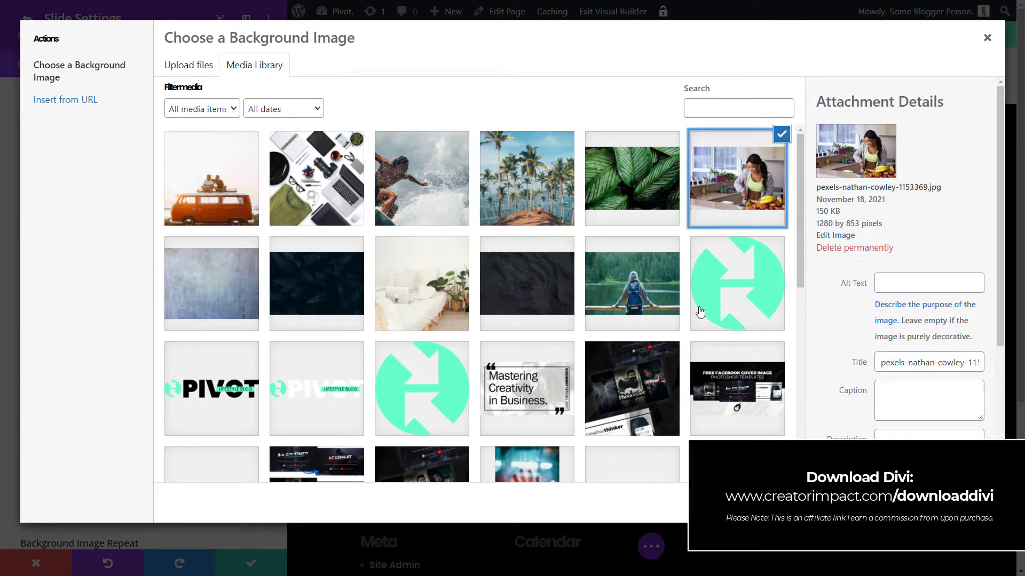
{"action": "left_click", "coordinate": [958, 505]}
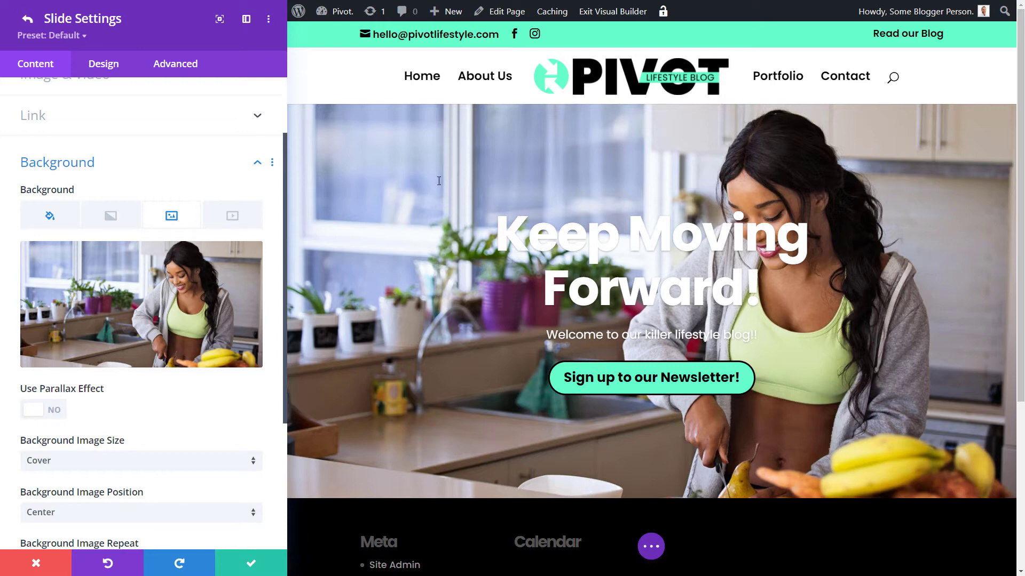
Set the slide's title text size to 46px in its title text design options.
{"action": "scroll", "coordinate": [155, 332], "scroll_direction": "down", "scroll_amount": 2}
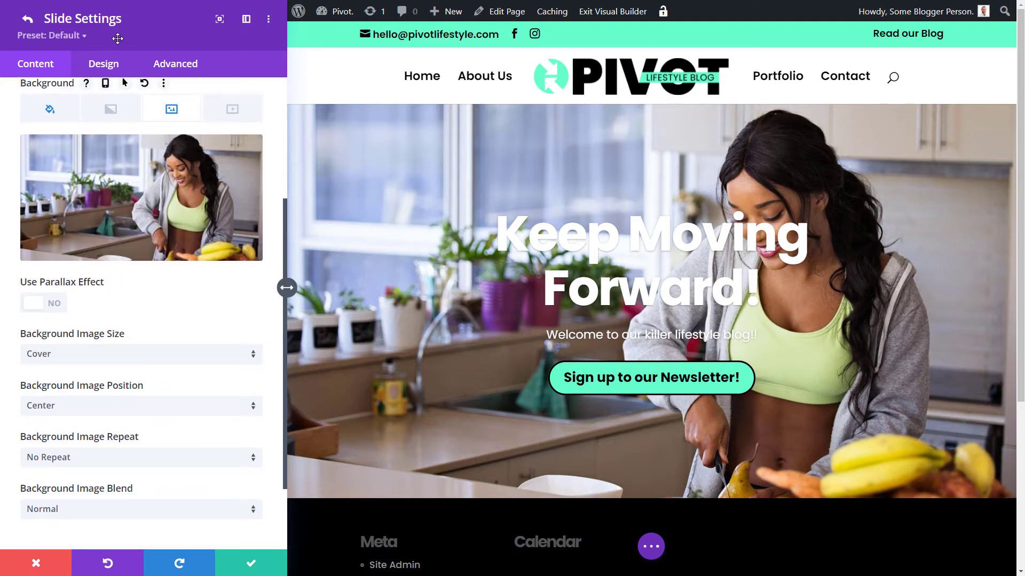
{"action": "left_click", "coordinate": [98, 66]}
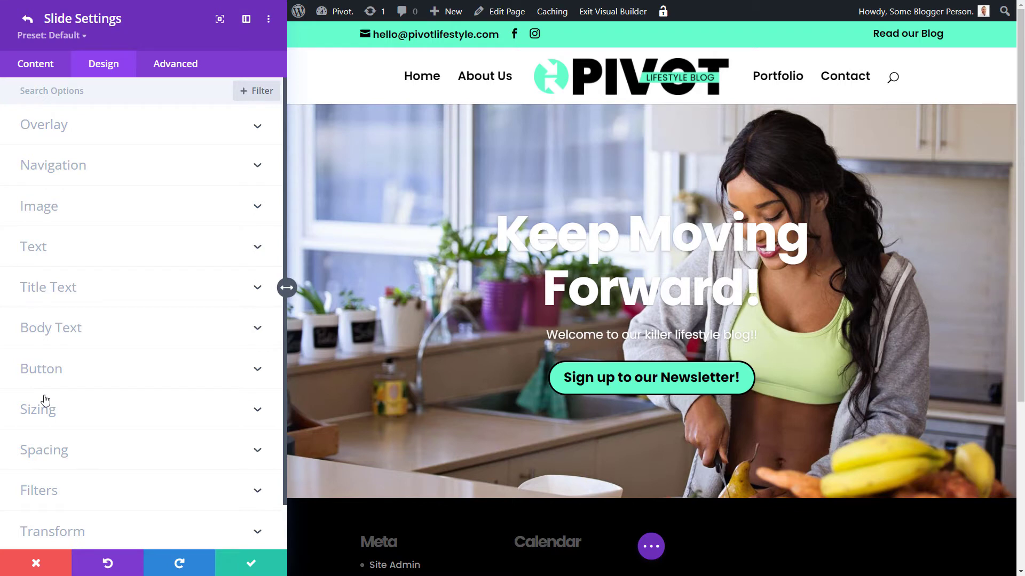
{"action": "left_click", "coordinate": [72, 454]}
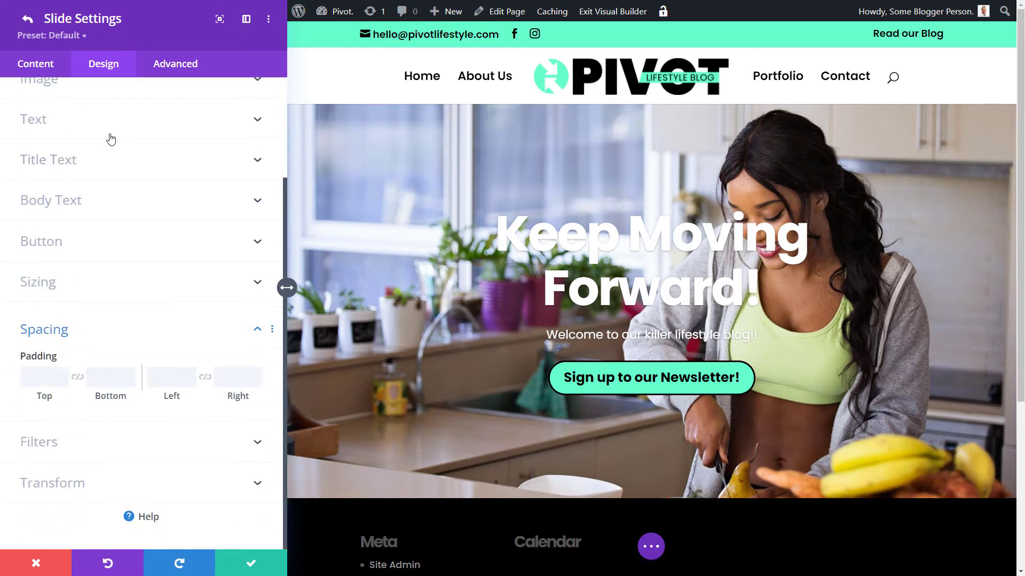
{"action": "scroll", "coordinate": [85, 224], "scroll_direction": "up", "scroll_amount": 2}
{"action": "left_click", "coordinate": [80, 275]}
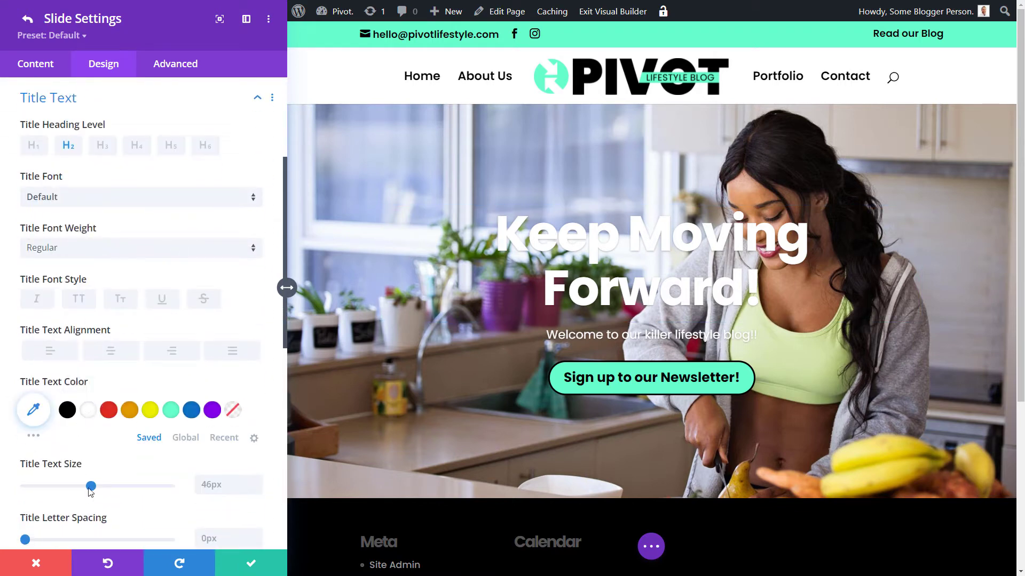
{"action": "left_click", "coordinate": [91, 486]}
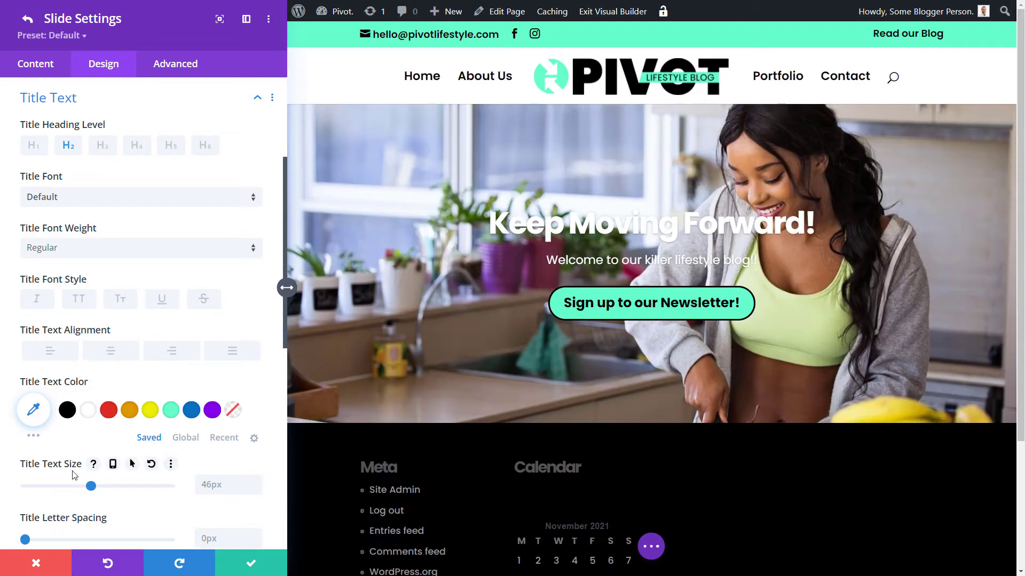
{"action": "scroll", "coordinate": [73, 473], "scroll_direction": "down", "scroll_amount": 5}
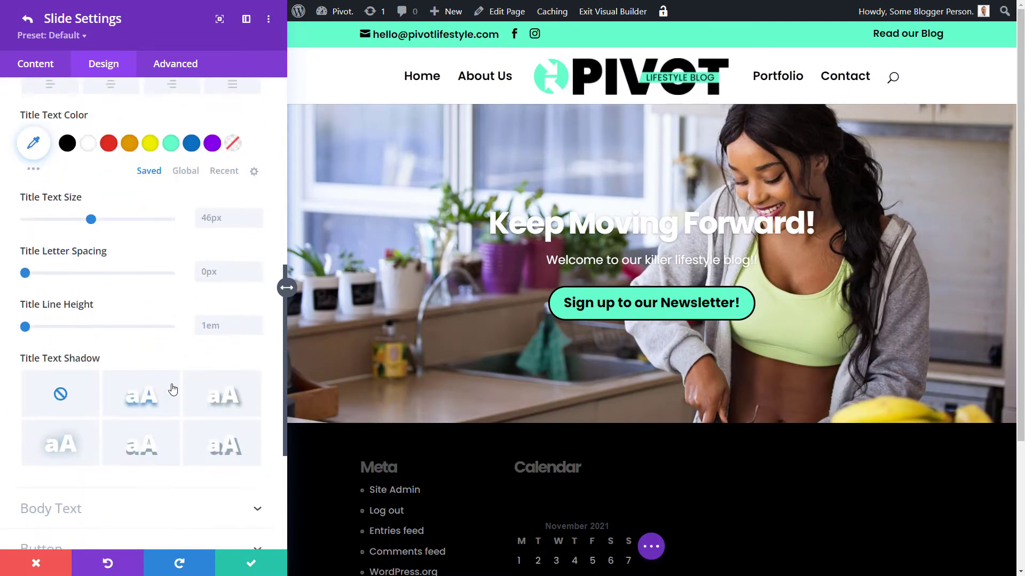
Give the slide's title text a soft shadow offset down and right, with black as the shadow color.
{"action": "left_click", "coordinate": [224, 396]}
{"action": "scroll", "coordinate": [165, 401], "scroll_direction": "down", "scroll_amount": 2}
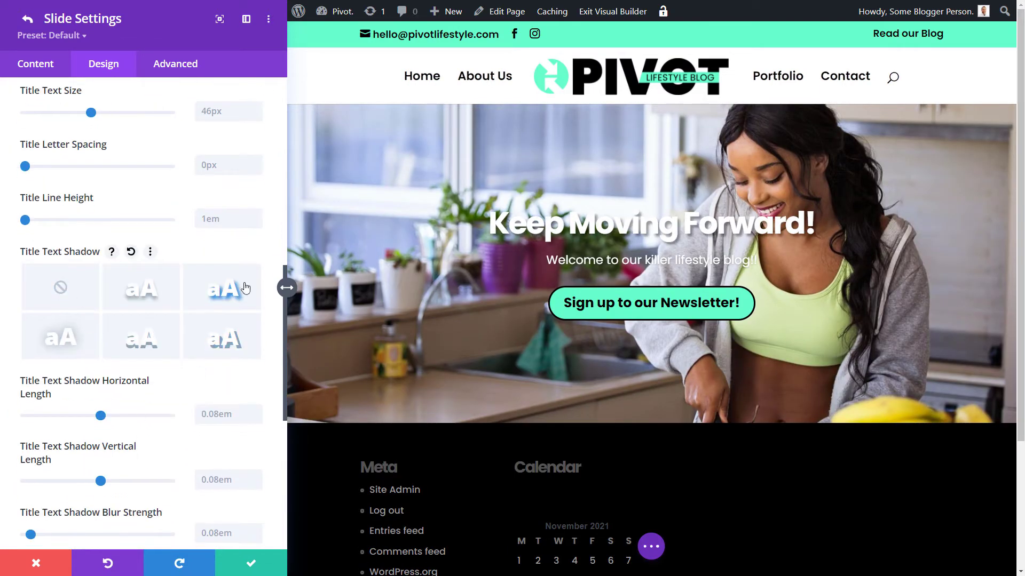
{"action": "scroll", "coordinate": [70, 327], "scroll_direction": "down", "scroll_amount": 5}
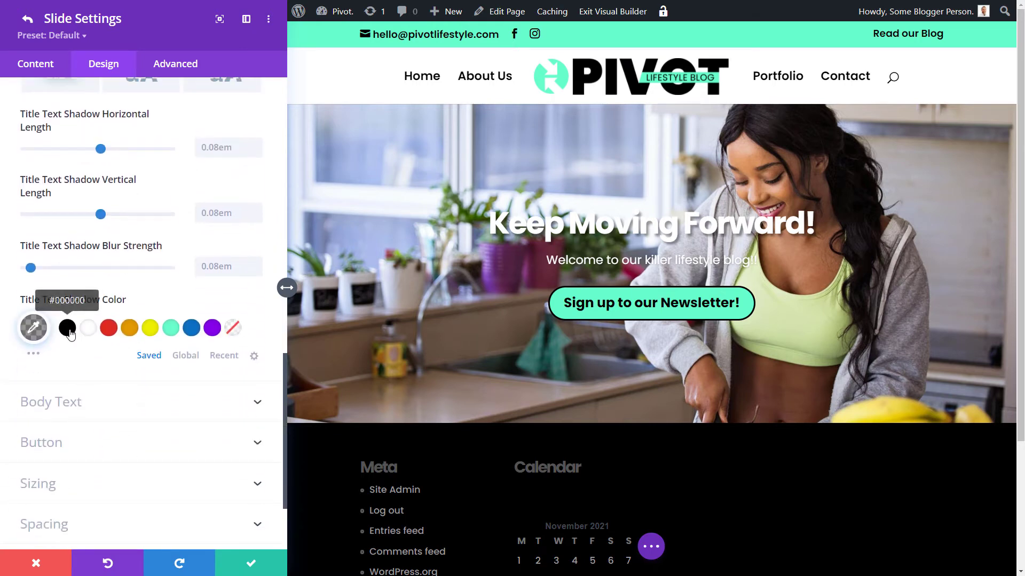
{"action": "left_click", "coordinate": [68, 331]}
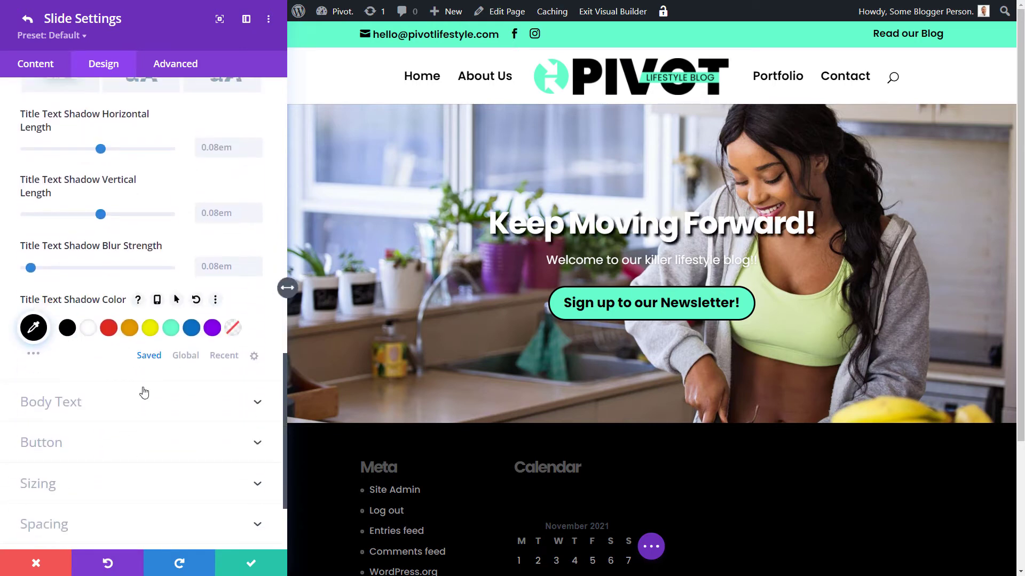
Give the slide's body text the same soft offset shadow style, with black as the shadow color.
{"action": "left_click", "coordinate": [101, 417]}
{"action": "scroll", "coordinate": [114, 394], "scroll_direction": "down", "scroll_amount": 5}
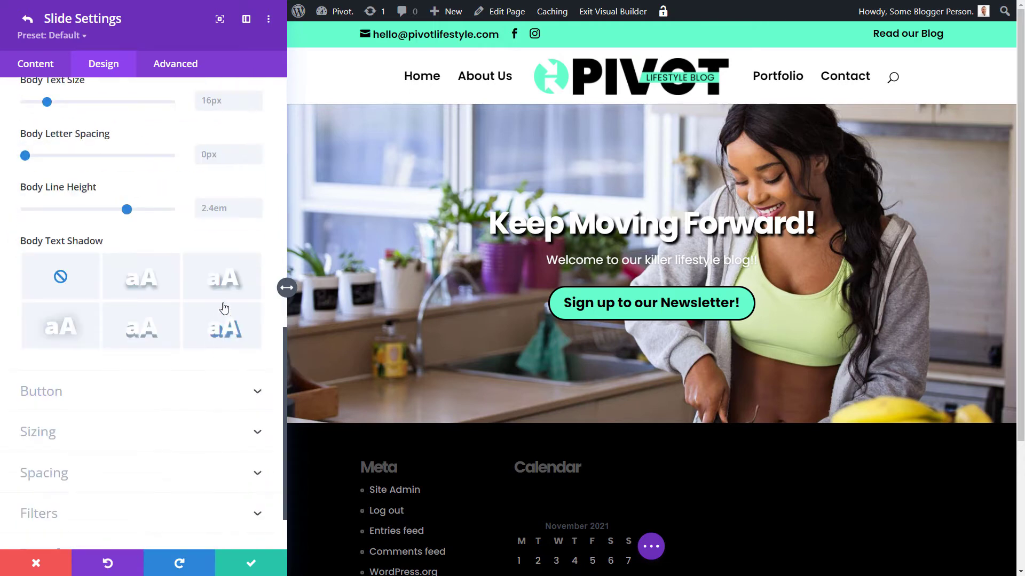
{"action": "left_click", "coordinate": [203, 341]}
{"action": "scroll", "coordinate": [134, 373], "scroll_direction": "down", "scroll_amount": 3}
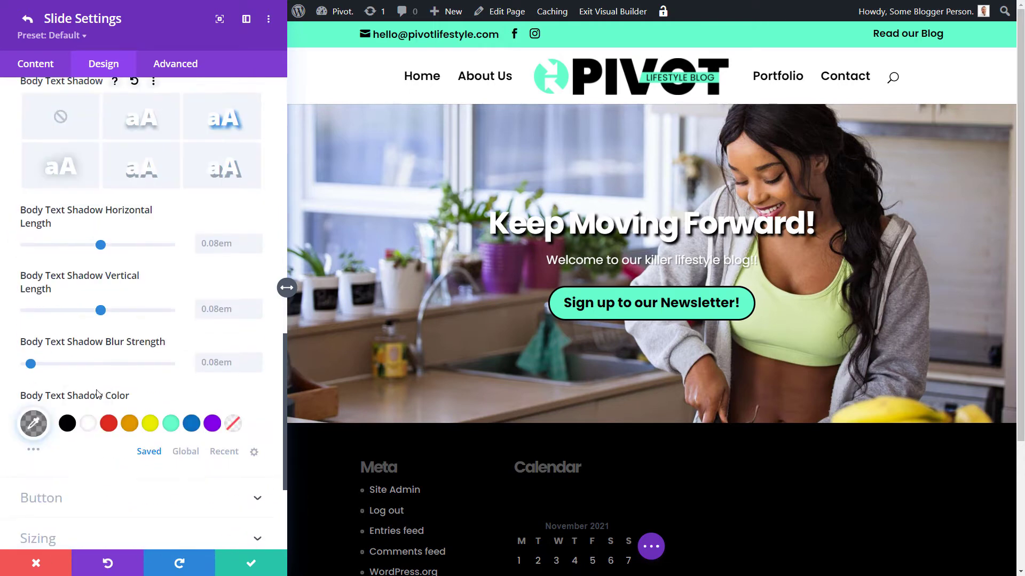
{"action": "left_click", "coordinate": [68, 424]}
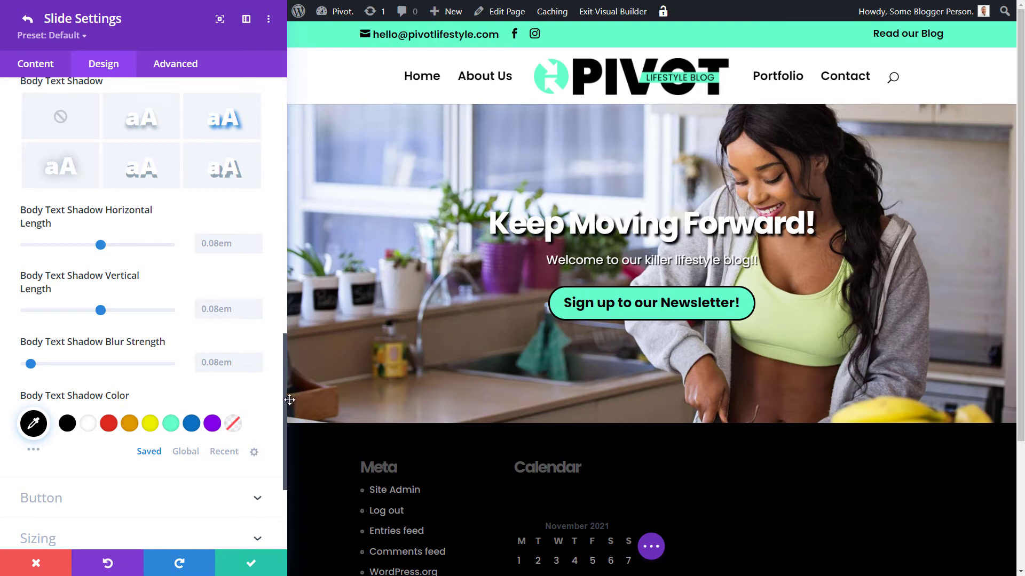
Enable the background overlay in the slide's Overlay design options.
{"action": "left_click_drag", "start_coordinate": [284, 395], "coordinate": [302, 130]}
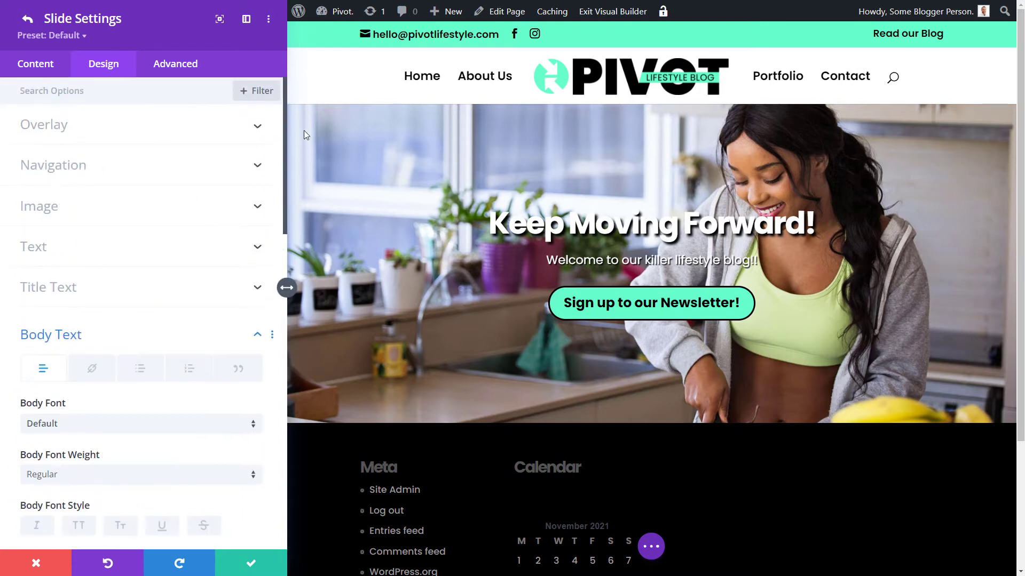
{"action": "left_click", "coordinate": [46, 132]}
{"action": "left_click", "coordinate": [49, 180]}
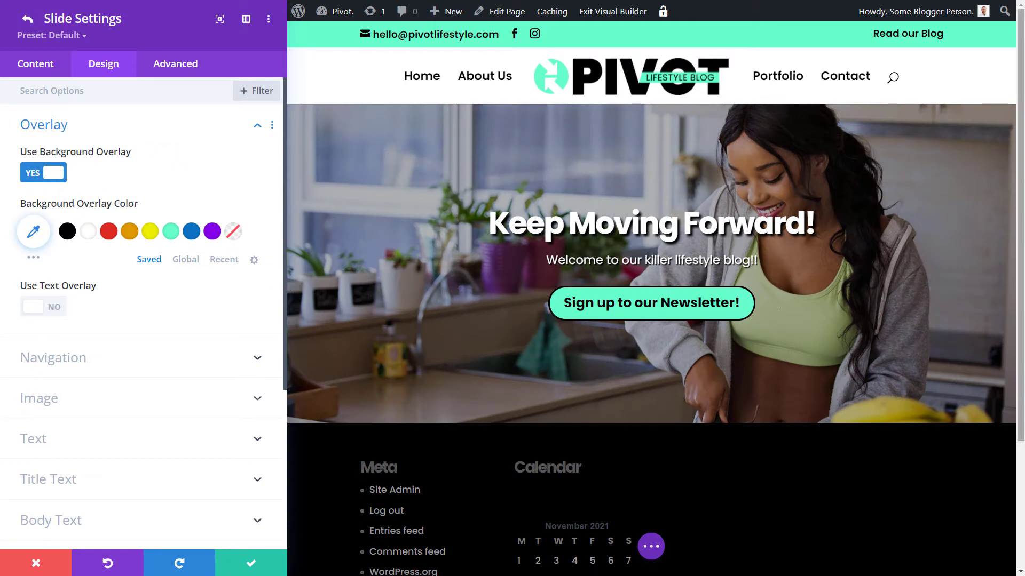
Set the slide's top and bottom padding to 100px and save the slide.
{"action": "scroll", "coordinate": [29, 398], "scroll_direction": "down", "scroll_amount": 5}
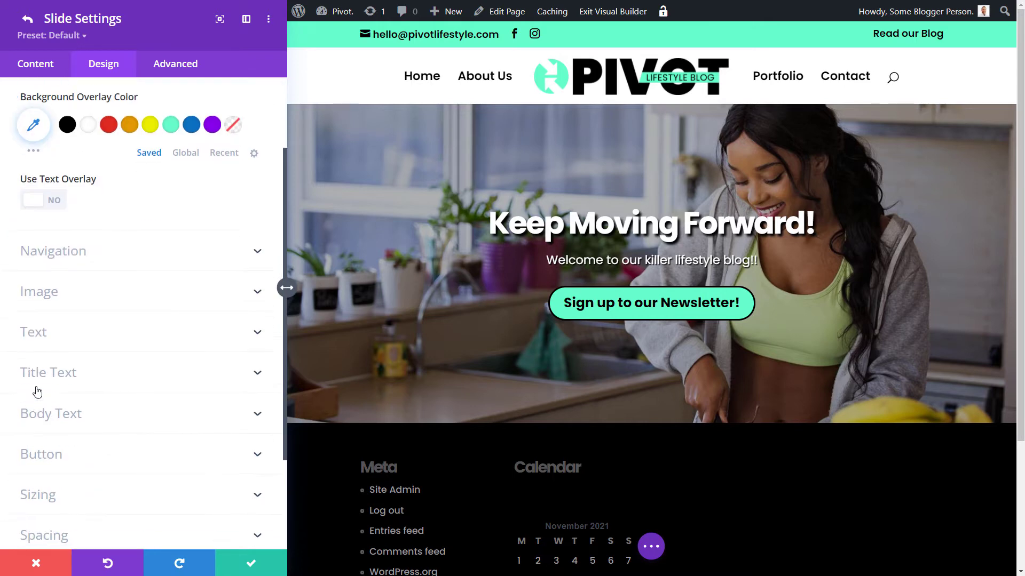
{"action": "left_click", "coordinate": [62, 362]}
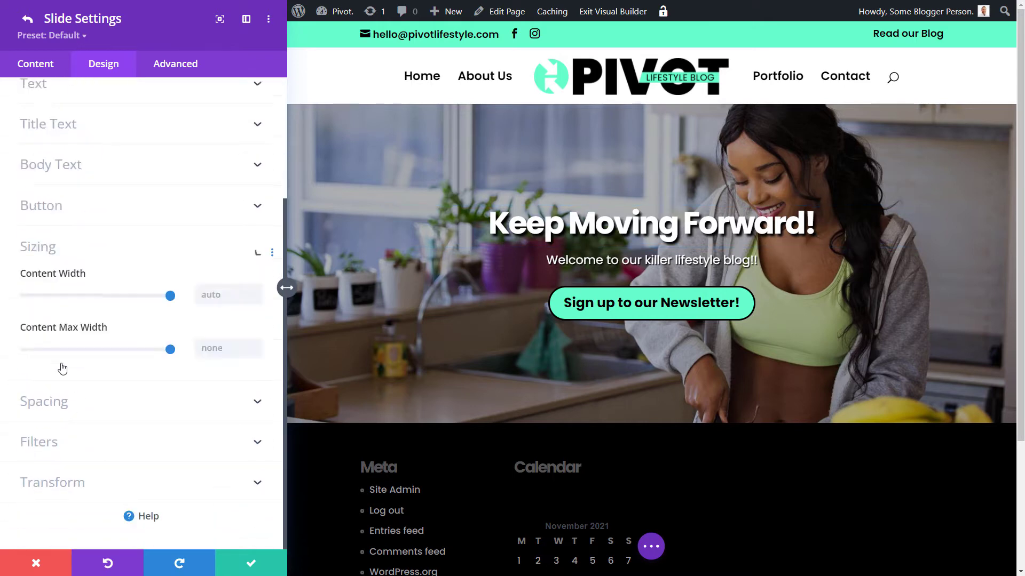
{"action": "left_click", "coordinate": [64, 401]}
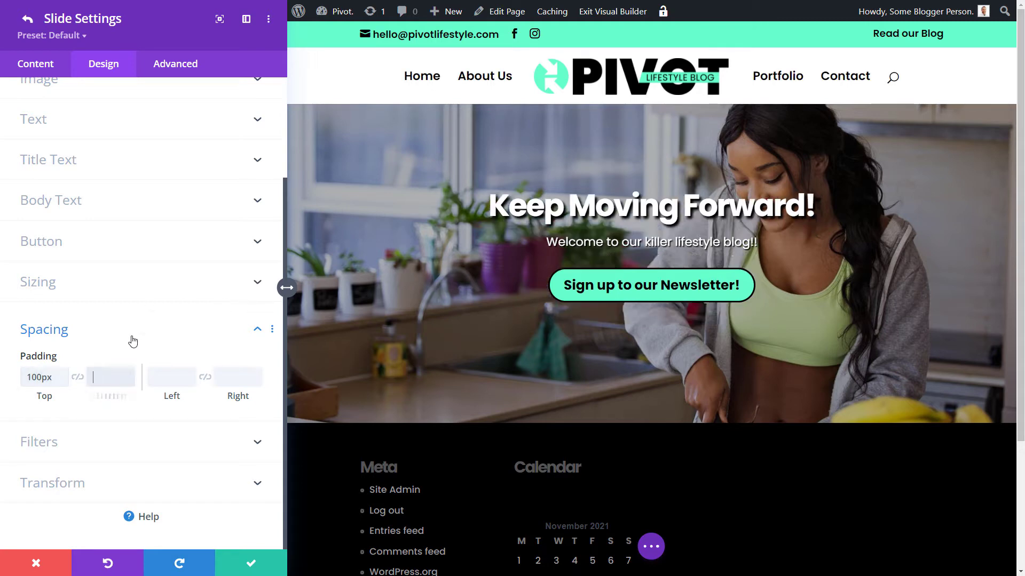
{"action": "type", "text": "100px"}
{"action": "scroll", "coordinate": [146, 350], "scroll_direction": "up", "scroll_amount": 2}
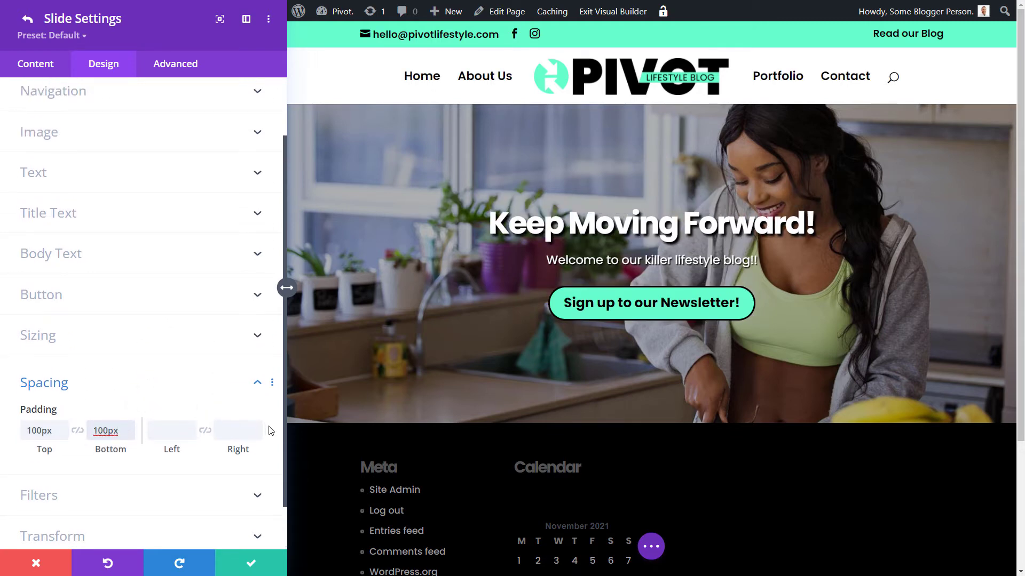
{"action": "left_click", "coordinate": [255, 569]}
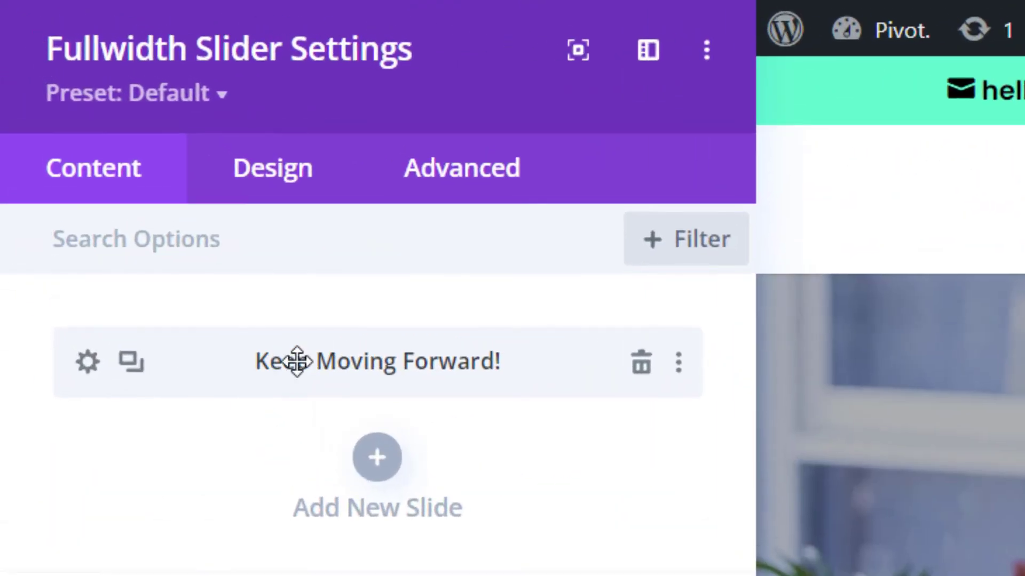
Duplicate the slide, set the copy's background image to the hooded backpacker by the lake, and save it.
{"action": "left_click", "coordinate": [136, 374]}
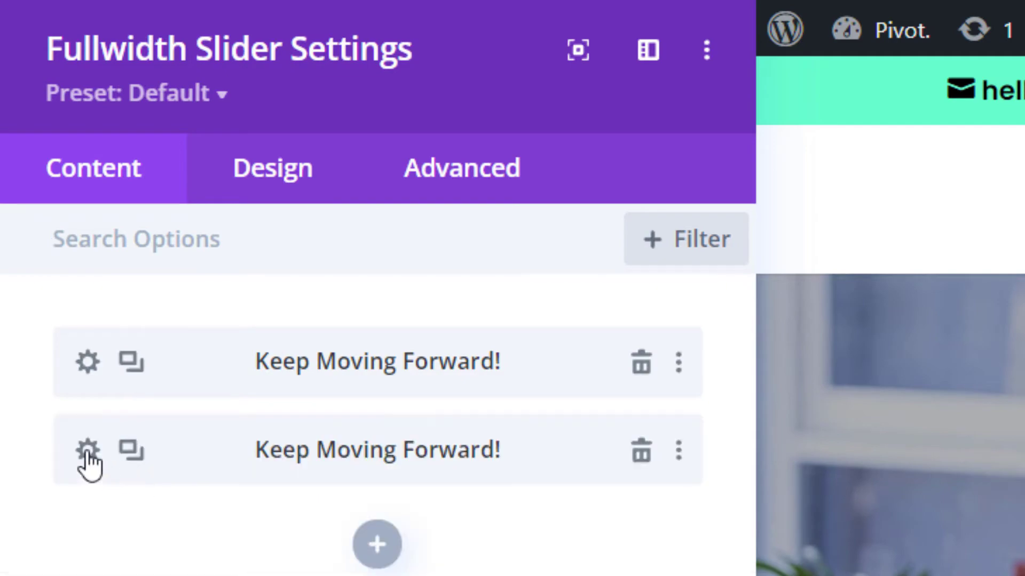
{"action": "left_click", "coordinate": [87, 452]}
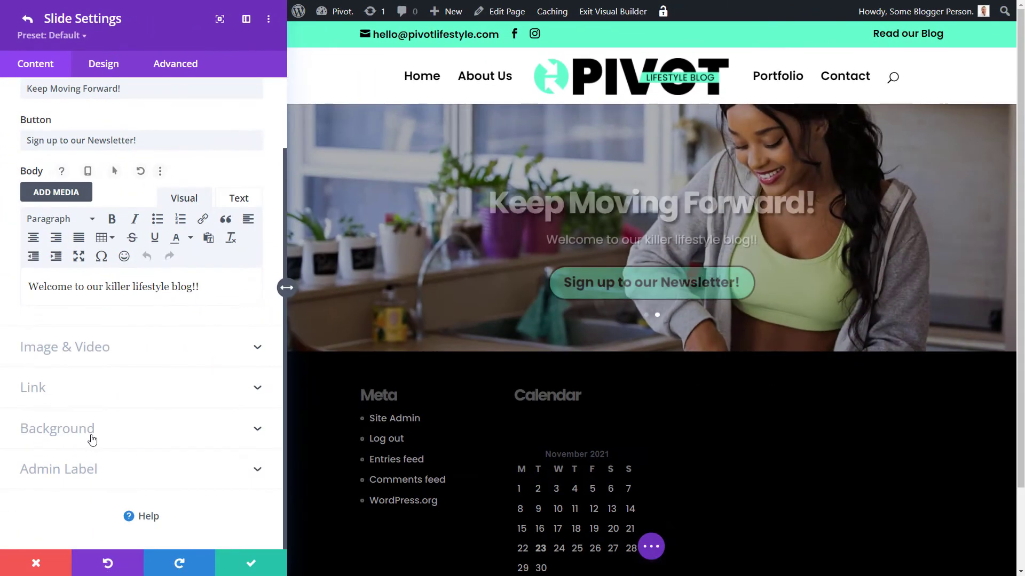
{"action": "left_click", "coordinate": [91, 437]}
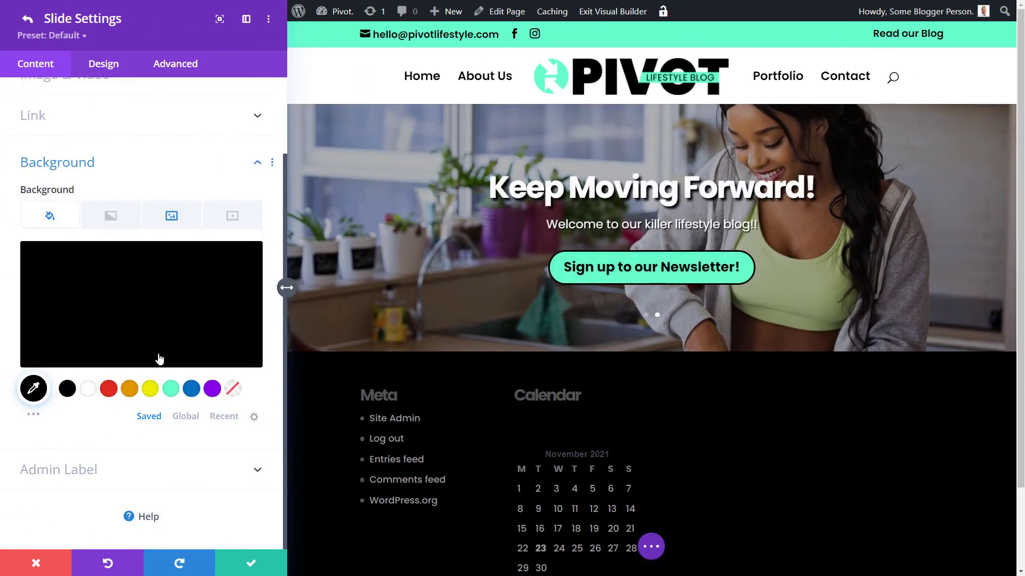
{"action": "left_click", "coordinate": [184, 223]}
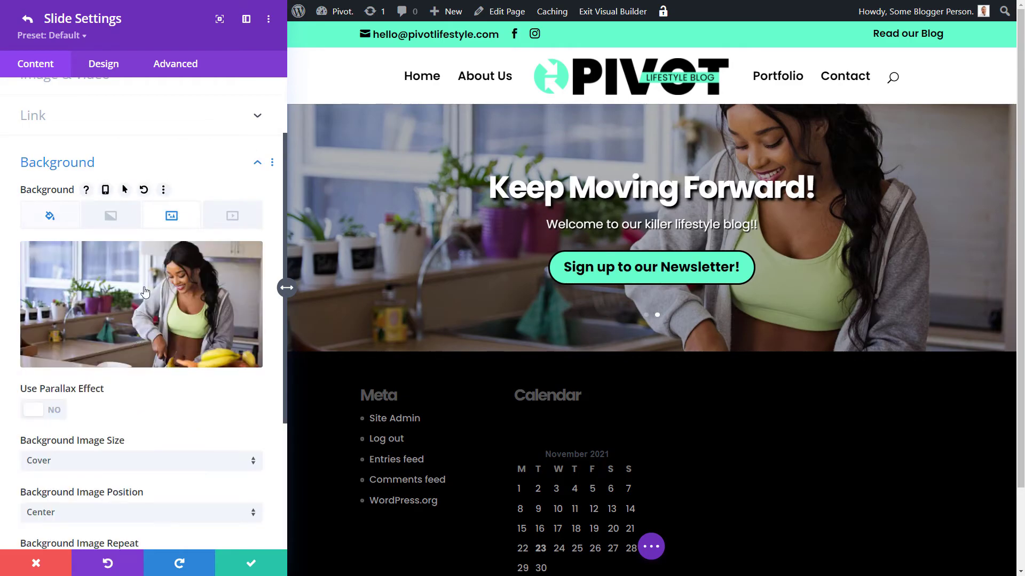
{"action": "left_click", "coordinate": [137, 336]}
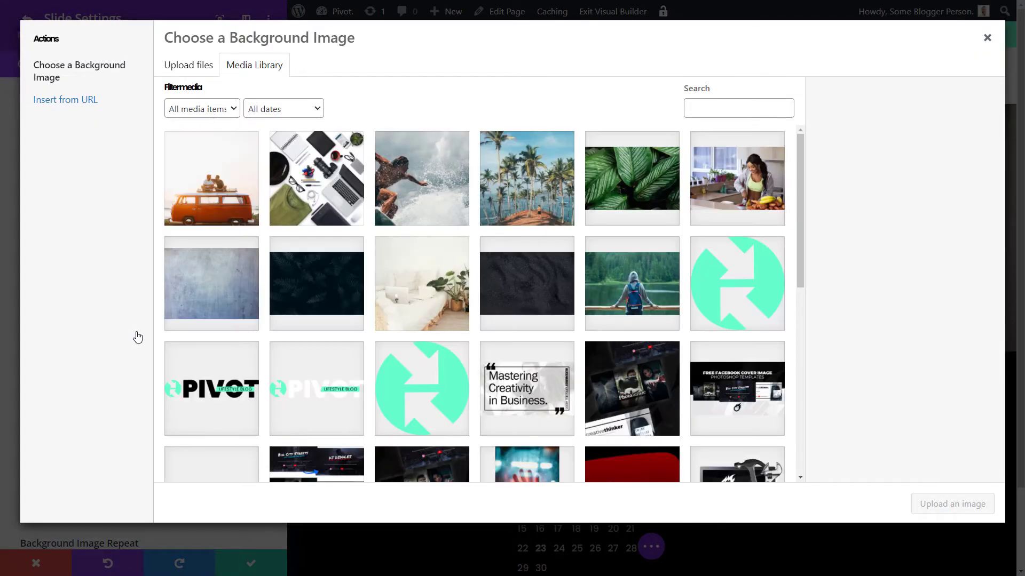
{"action": "left_click", "coordinate": [391, 298]}
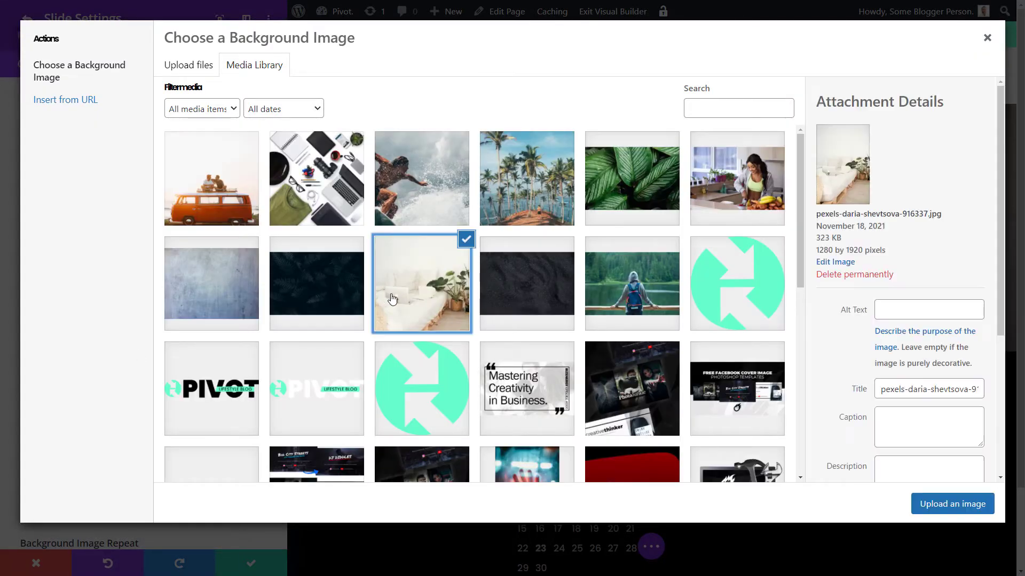
{"action": "left_click", "coordinate": [661, 295]}
{"action": "left_click", "coordinate": [977, 506]}
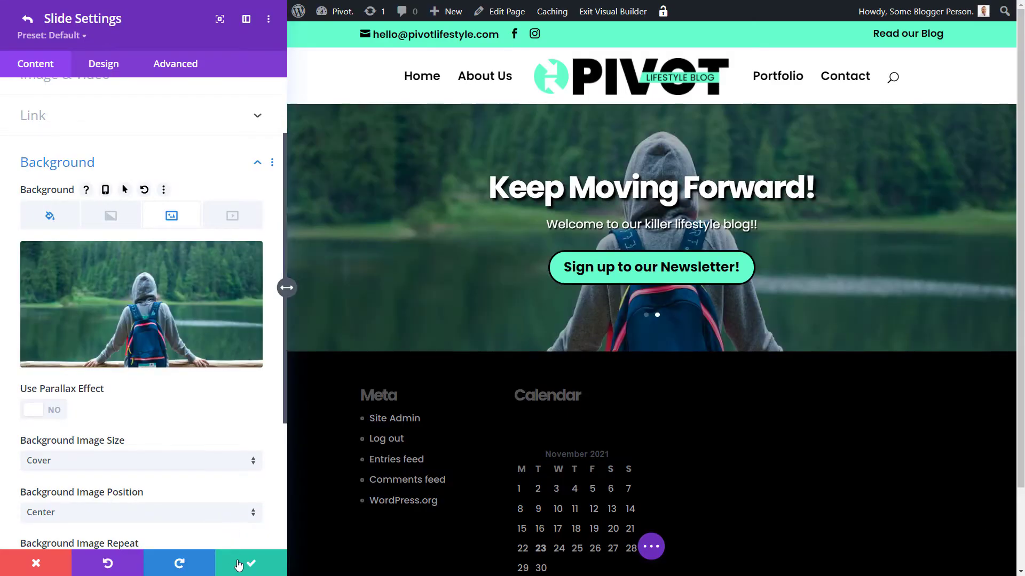
{"action": "left_click", "coordinate": [238, 564]}
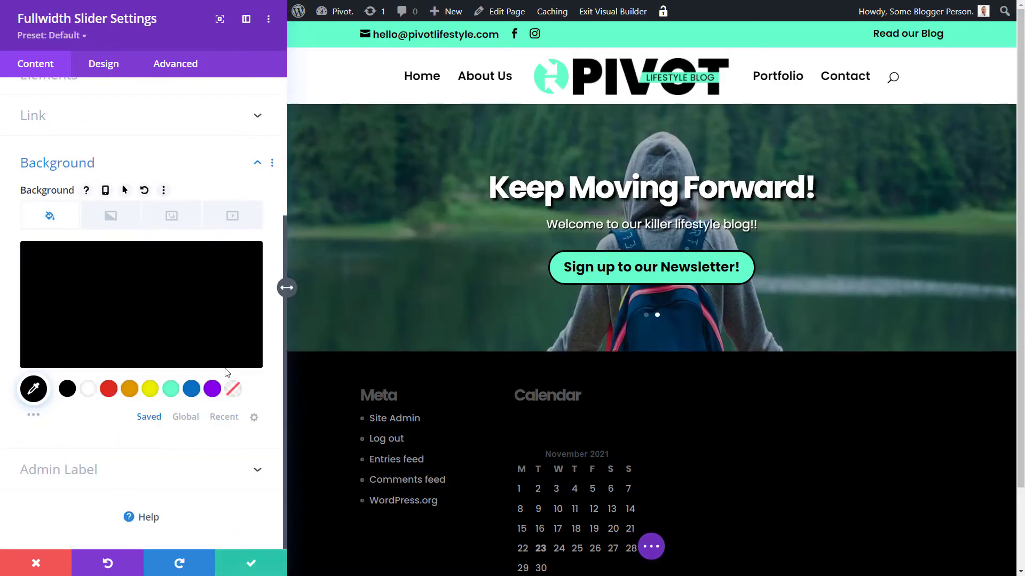
Duplicate the second slide and set the copy's background image to the green leaves photo from the media library.
{"action": "scroll", "coordinate": [255, 341], "scroll_direction": "up", "scroll_amount": 4}
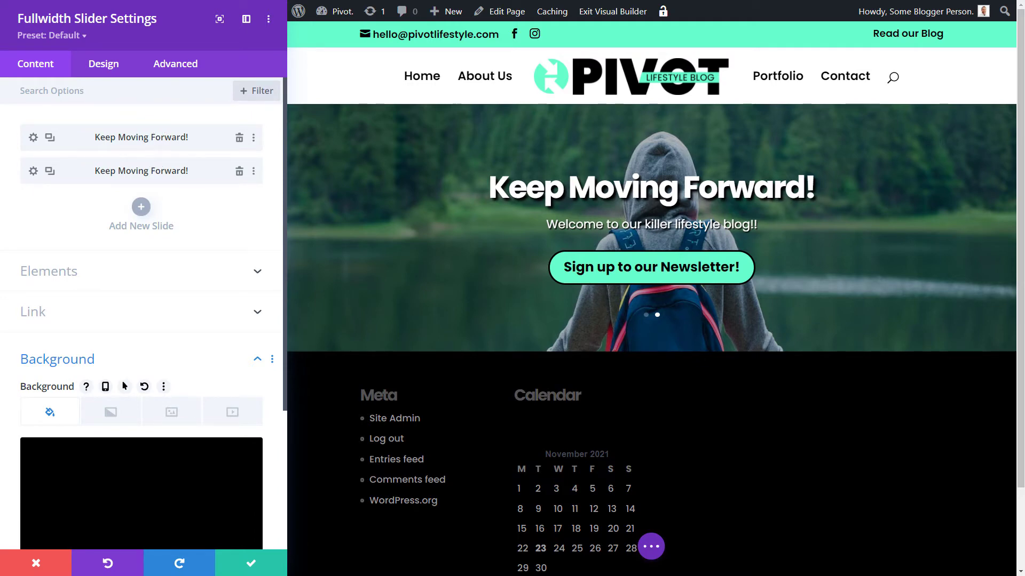
{"action": "left_click", "coordinate": [51, 173]}
{"action": "left_click", "coordinate": [33, 206]}
{"action": "left_click", "coordinate": [173, 304]}
{"action": "left_click", "coordinate": [171, 390]}
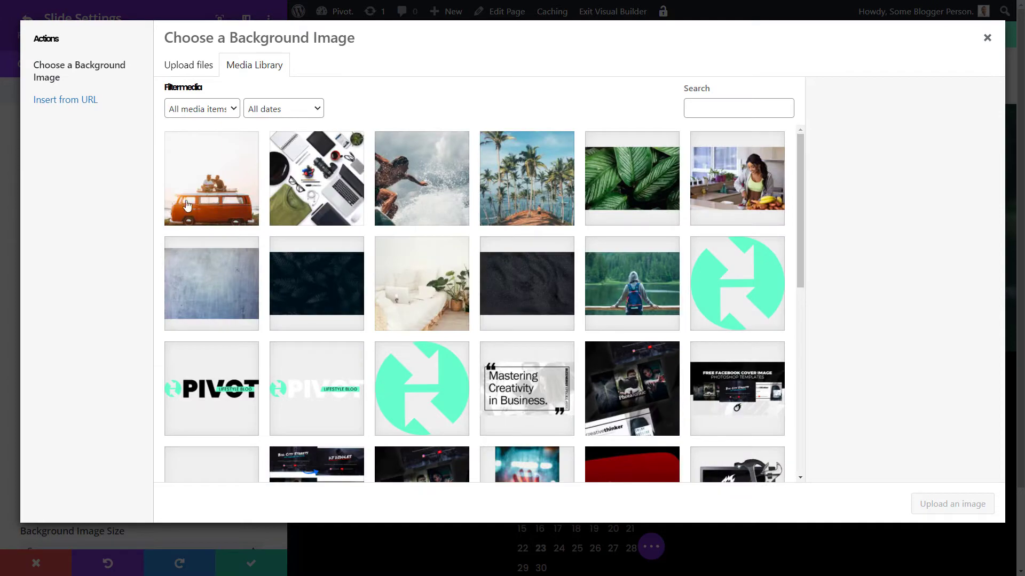
{"action": "left_click", "coordinate": [211, 179]}
{"action": "left_click", "coordinate": [631, 178]}
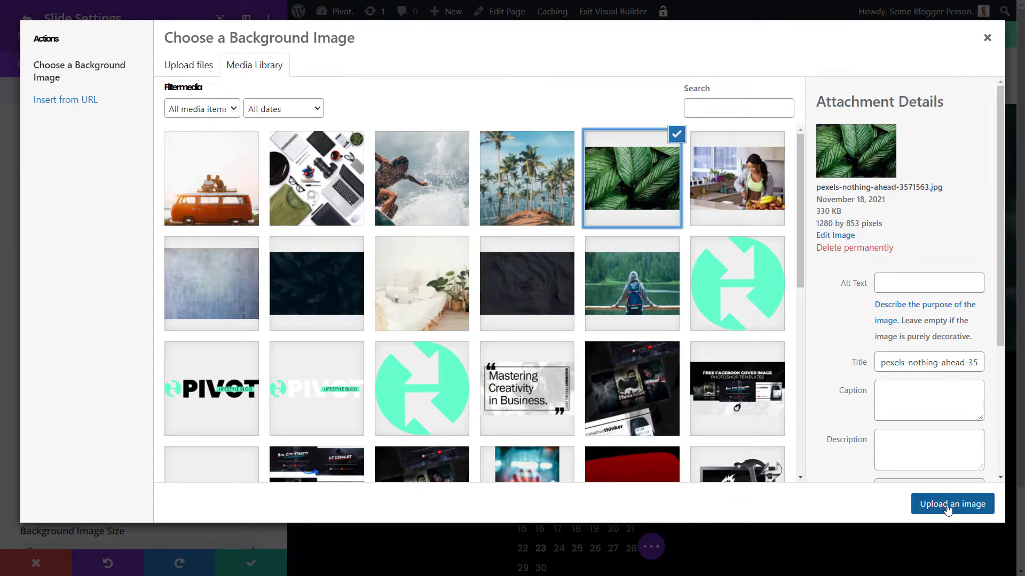
{"action": "left_click", "coordinate": [947, 504]}
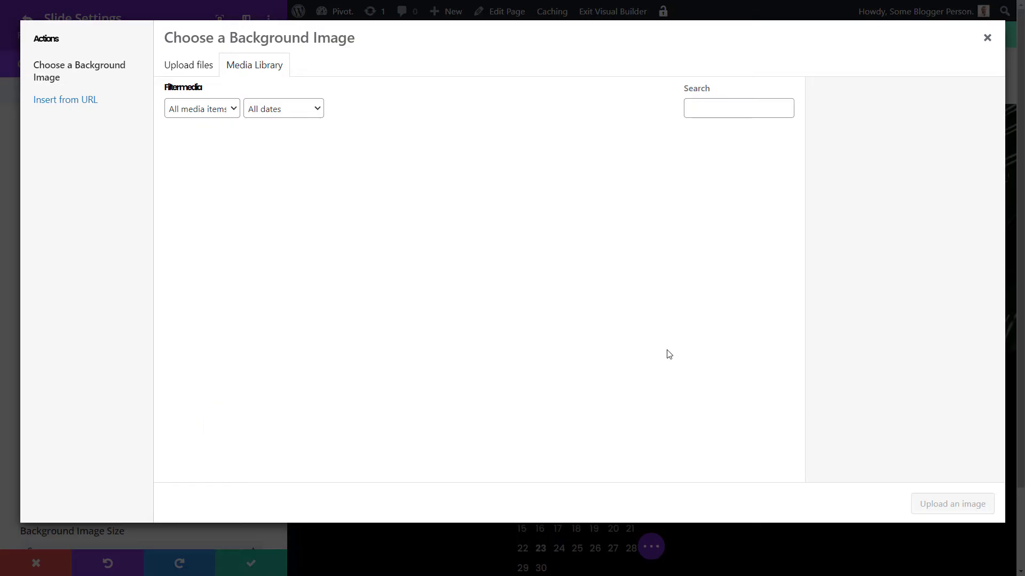
Set the fourth slide's background to the photo of a hand against red, wet glass and save the slide.
{"action": "scroll", "coordinate": [718, 348], "scroll_direction": "down", "scroll_amount": 7}
{"action": "left_click", "coordinate": [322, 239]}
{"action": "scroll", "coordinate": [330, 240], "scroll_direction": "up", "scroll_amount": 2}
{"action": "left_click", "coordinate": [509, 229]}
{"action": "left_click", "coordinate": [952, 504]}
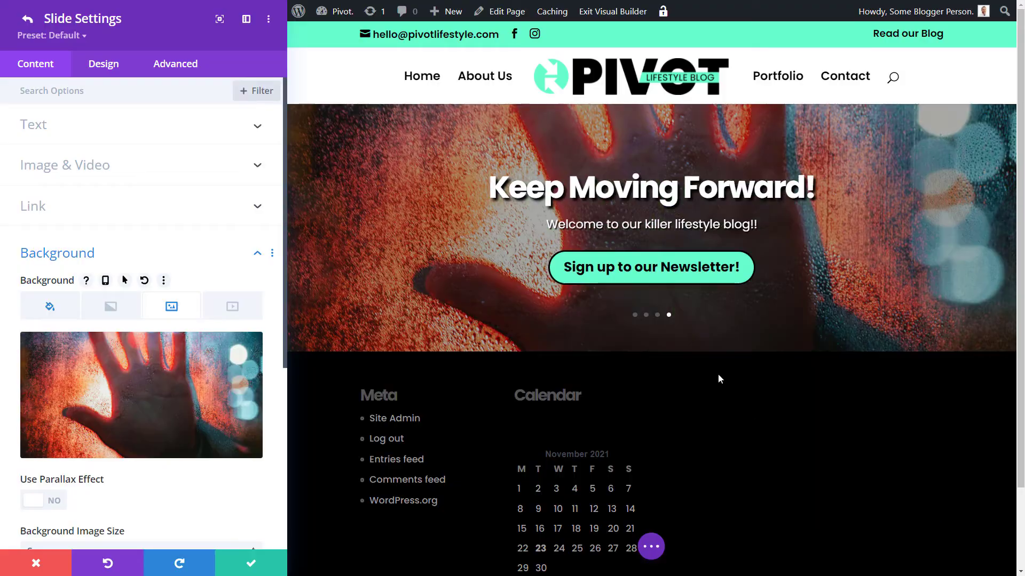
{"action": "left_click", "coordinate": [254, 561]}
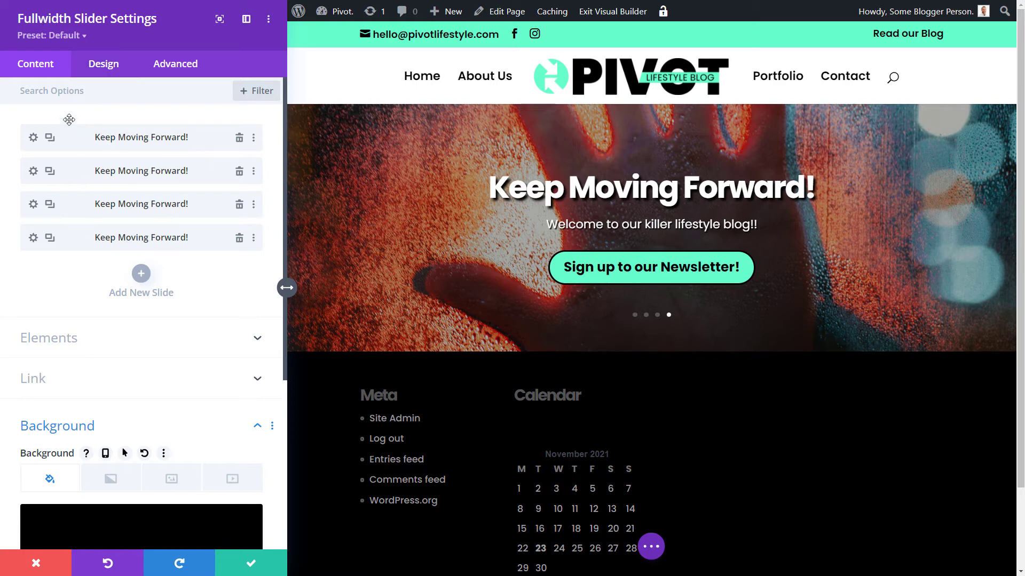
Review the fourth slide's background settings and return to the slider's settings.
{"action": "left_click", "coordinate": [33, 239]}
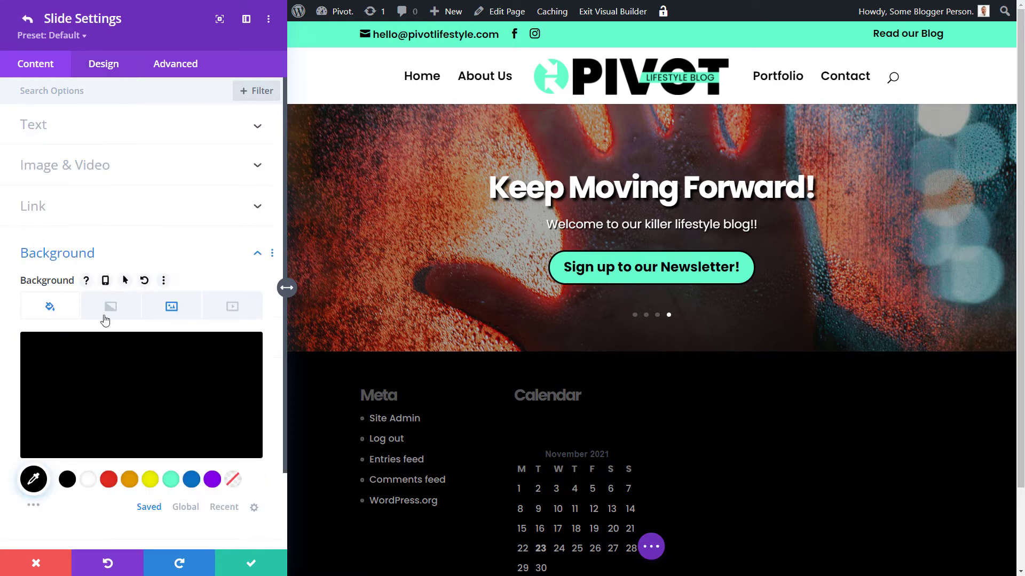
{"action": "left_click", "coordinate": [28, 22]}
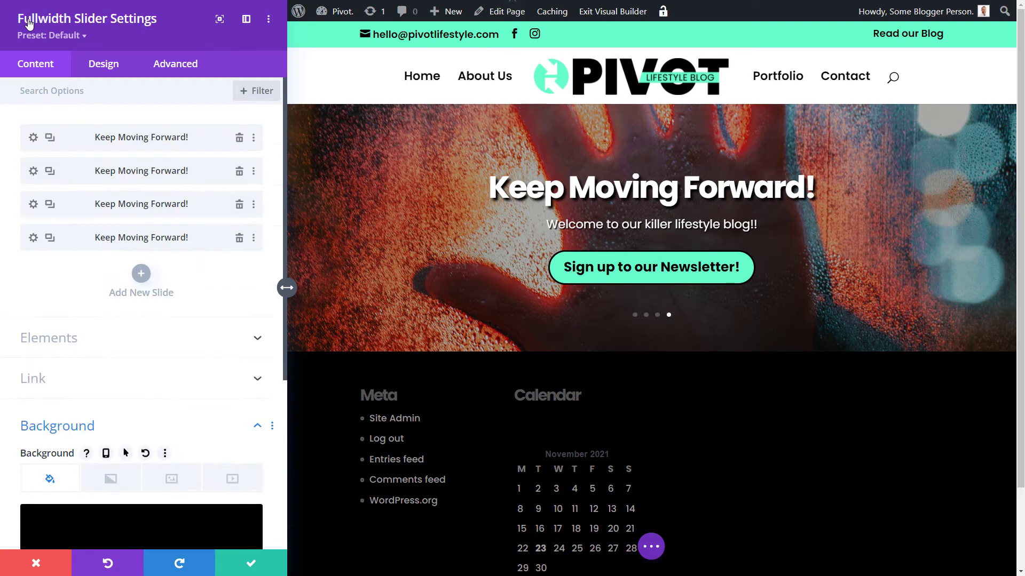
{"action": "left_click", "coordinate": [33, 238]}
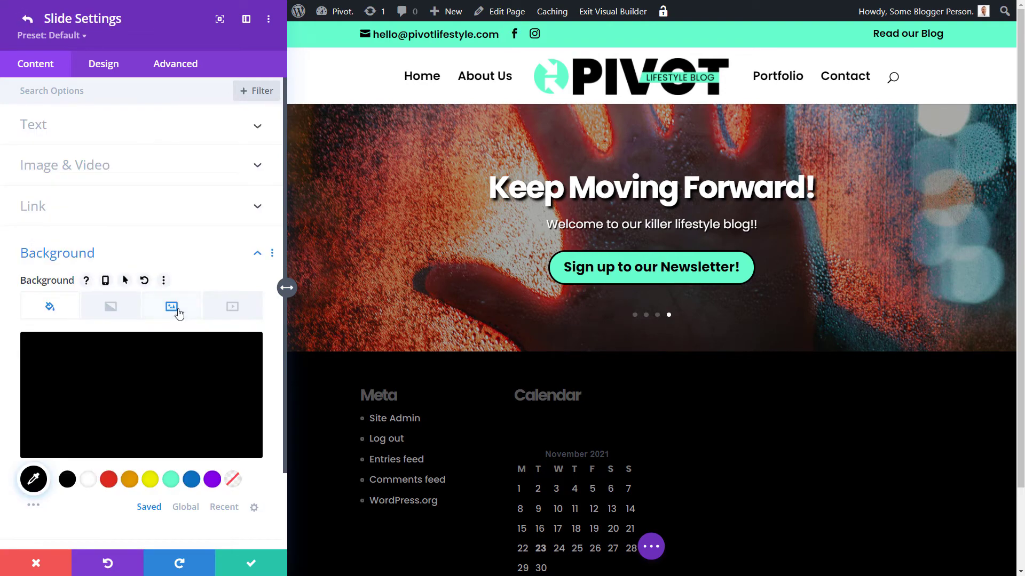
{"action": "left_click", "coordinate": [247, 564]}
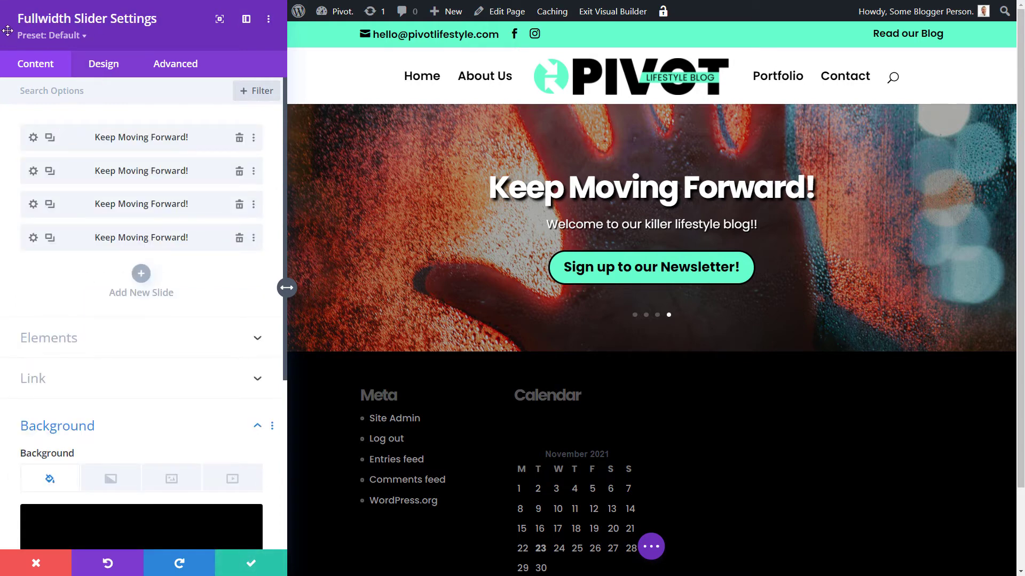
Set the slider's animation style to Fade, stepping through the slides and trying Fold for comparison.
{"action": "left_click", "coordinate": [112, 65]}
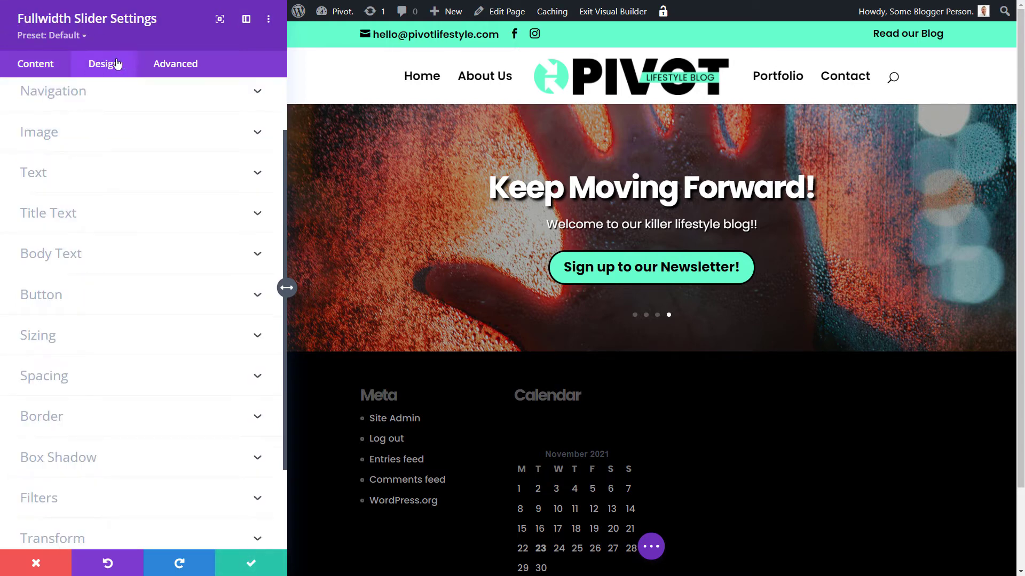
{"action": "scroll", "coordinate": [153, 312], "scroll_direction": "down", "scroll_amount": 2}
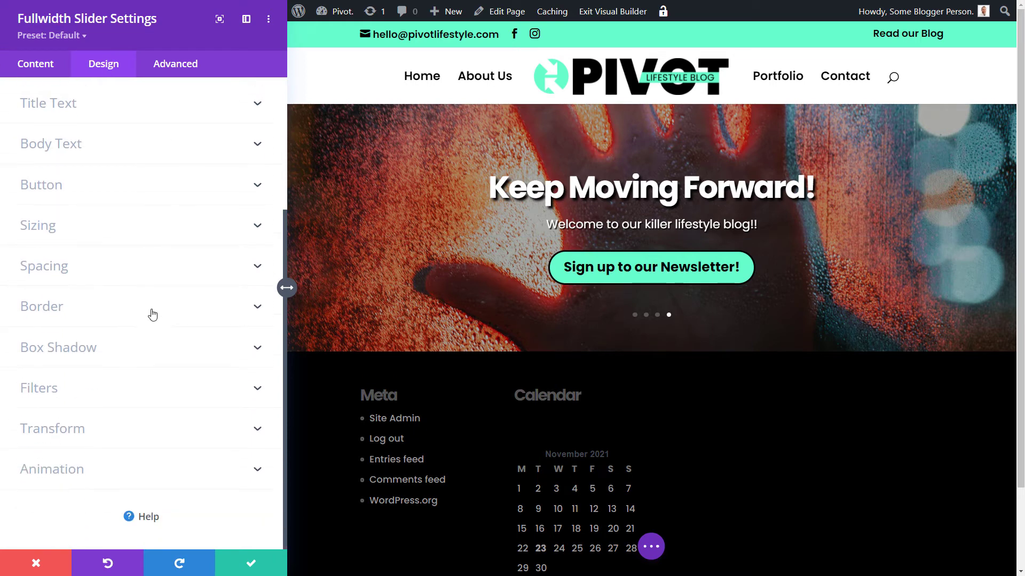
{"action": "left_click", "coordinate": [62, 480]}
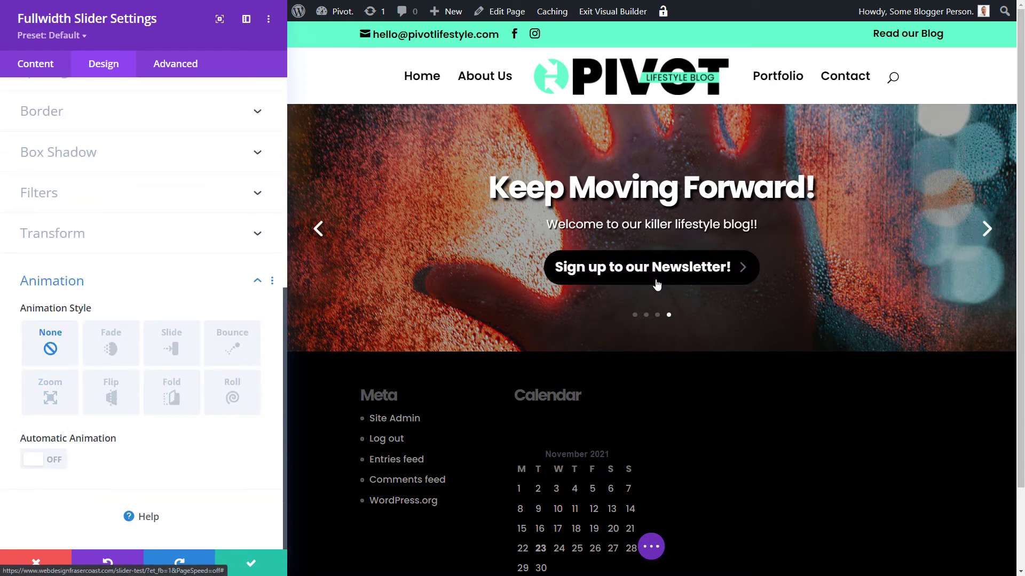
{"action": "left_click", "coordinate": [983, 229]}
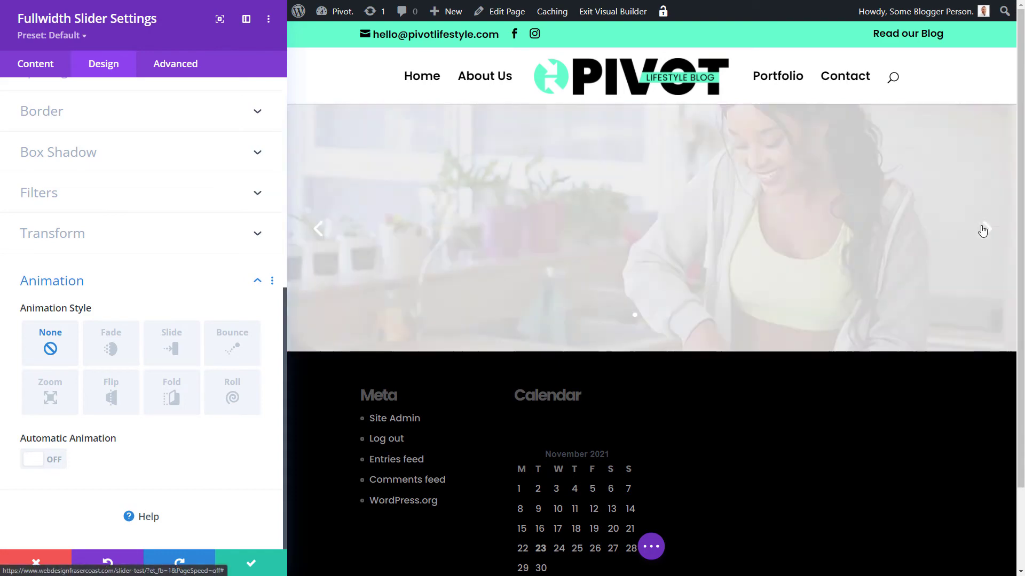
{"action": "left_click", "coordinate": [126, 350]}
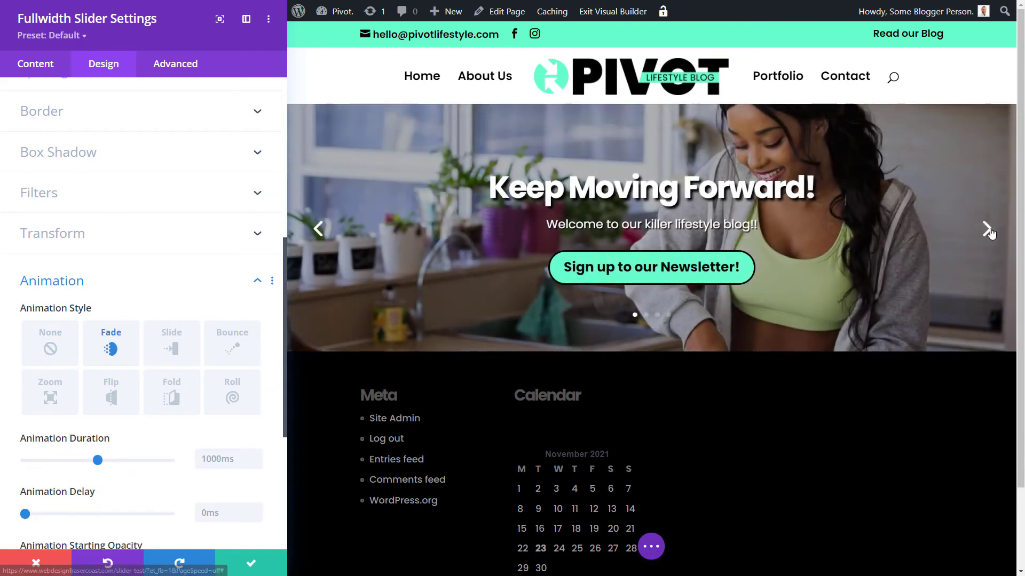
{"action": "left_click", "coordinate": [986, 229]}
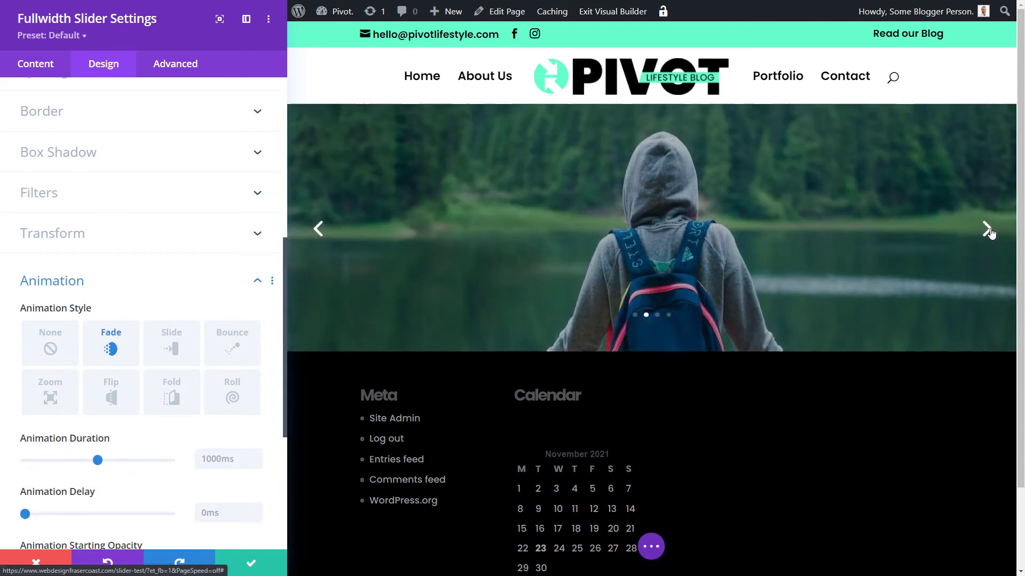
{"action": "left_click", "coordinate": [989, 233]}
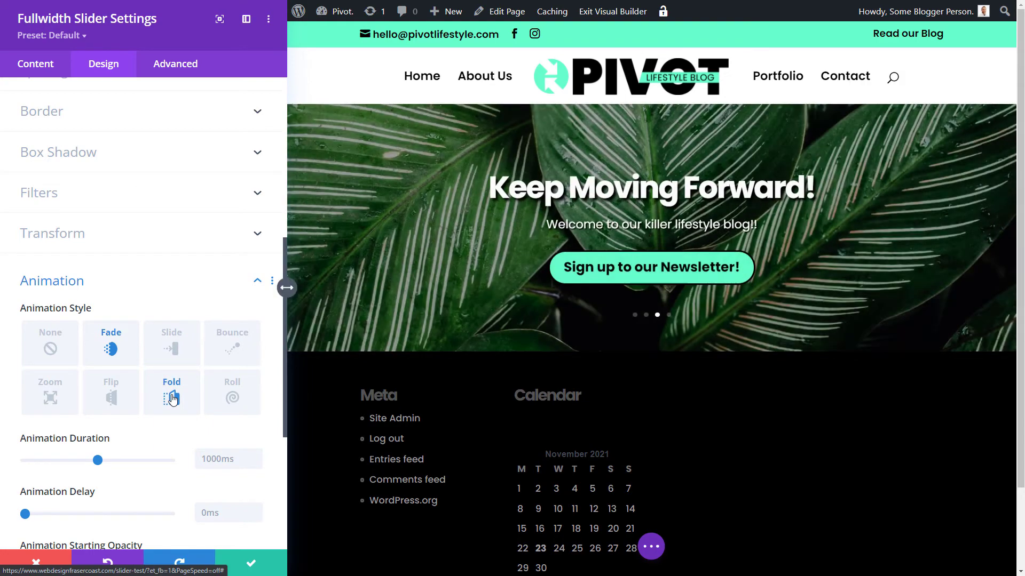
{"action": "left_click", "coordinate": [172, 399]}
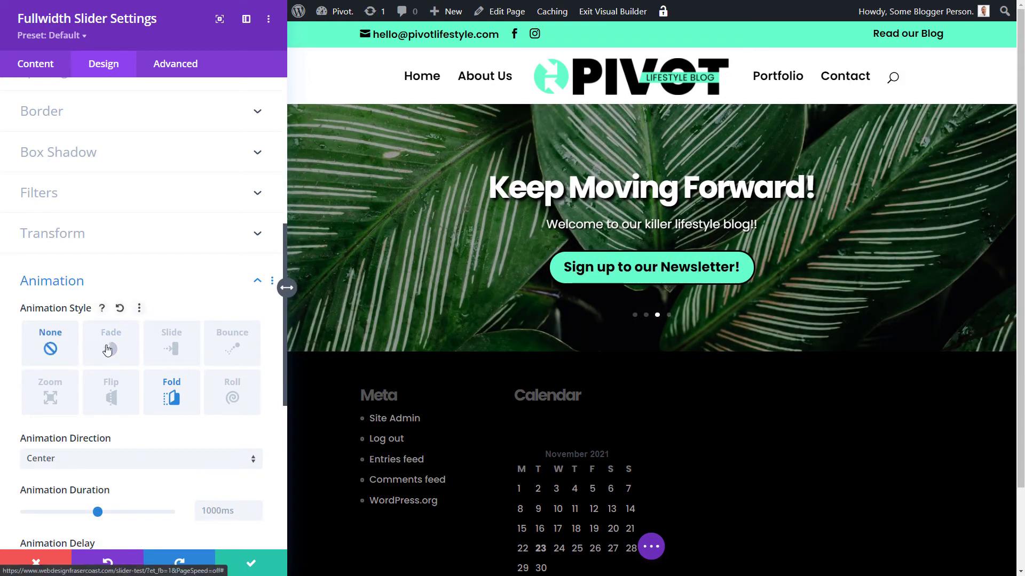
{"action": "left_click", "coordinate": [108, 349]}
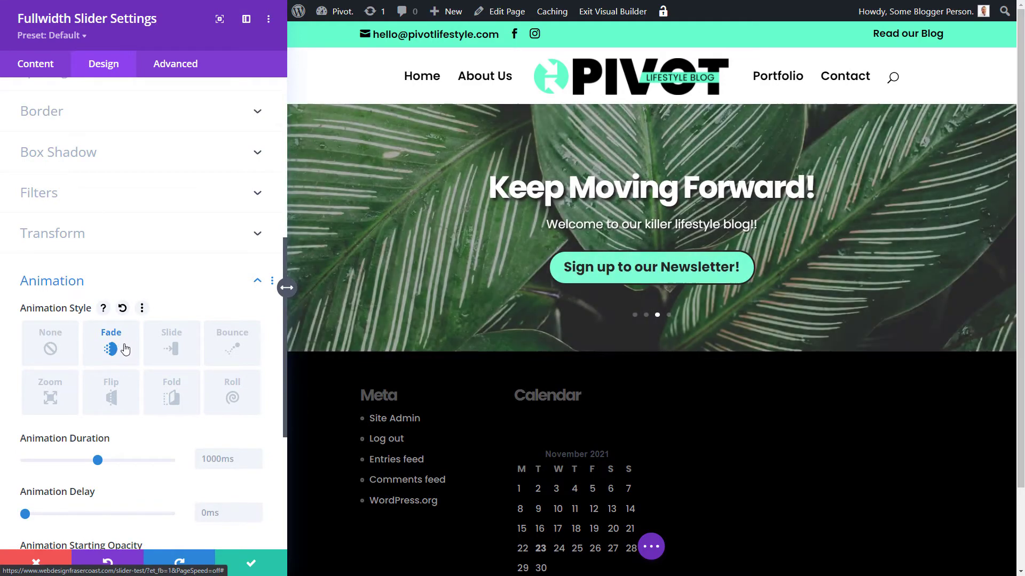
Set the slider's animation duration to 1150ms with a delay of 0ms, and preview the transition to the next slide.
{"action": "scroll", "coordinate": [112, 350], "scroll_direction": "down", "scroll_amount": 3}
{"action": "left_click_drag", "start_coordinate": [99, 302], "coordinate": [108, 301]}
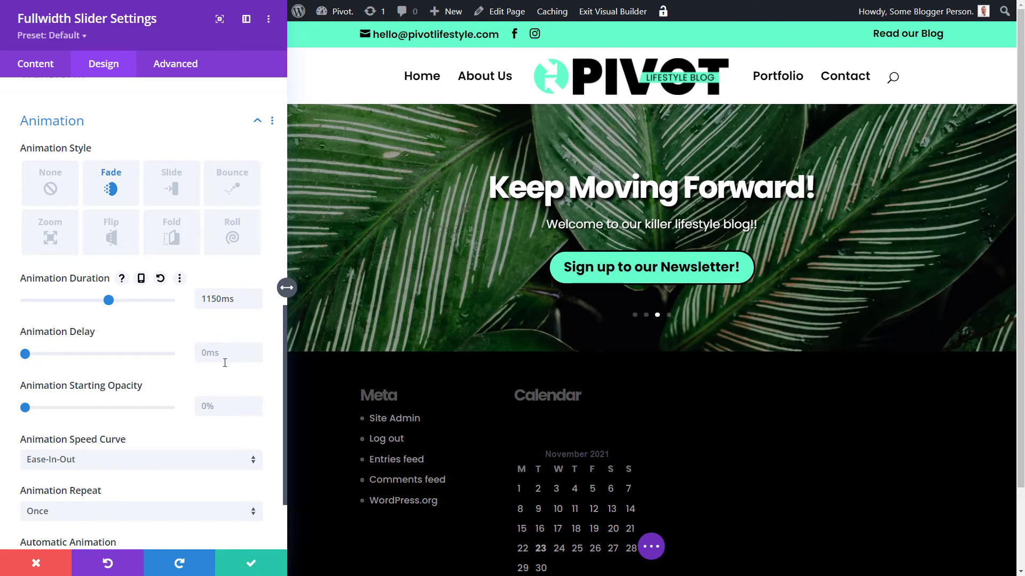
{"action": "left_click_drag", "start_coordinate": [25, 355], "coordinate": [79, 357]}
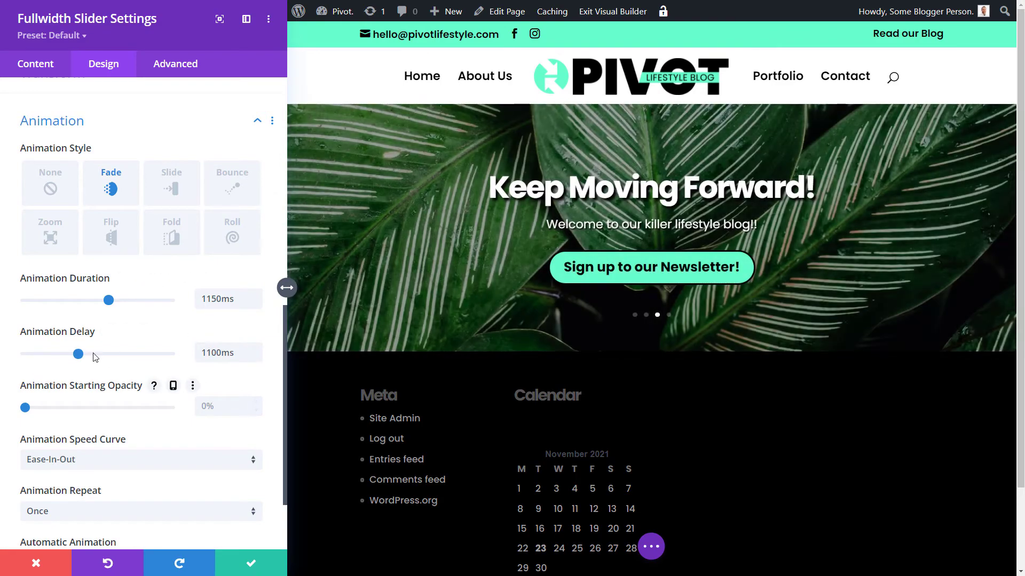
{"action": "left_click_drag", "start_coordinate": [78, 359], "coordinate": [25, 354]}
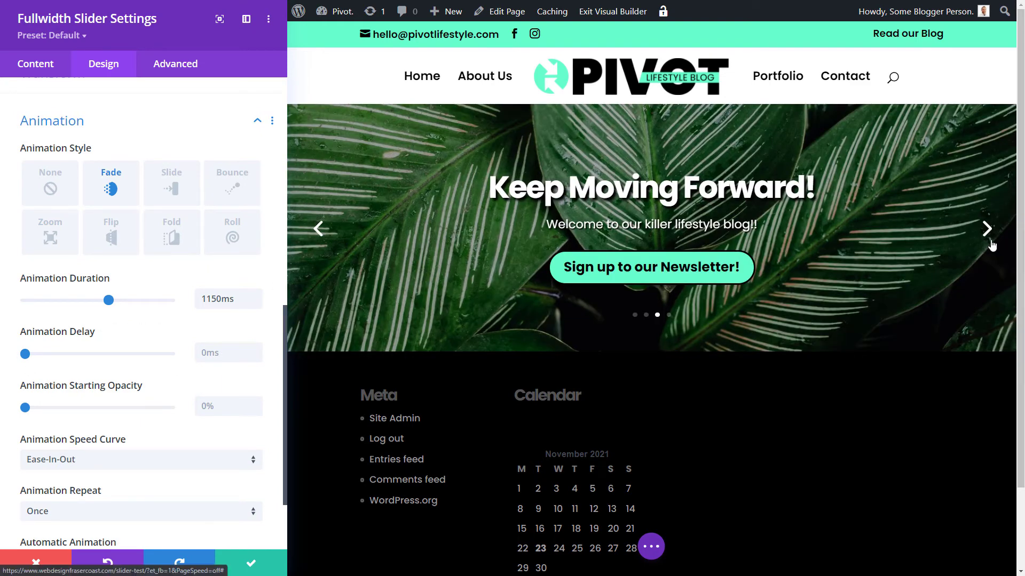
{"action": "left_click", "coordinate": [987, 229]}
Turn on automatic animation with a speed of 3000 ms and let the automatic sliding continue on hover.
{"action": "scroll", "coordinate": [155, 374], "scroll_direction": "down", "scroll_amount": 2}
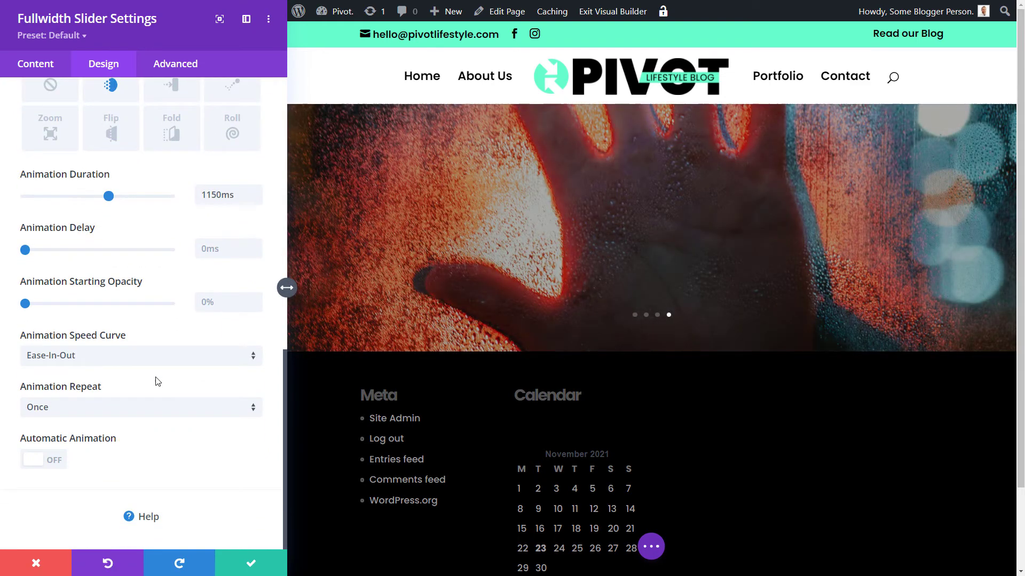
{"action": "left_click", "coordinate": [51, 463]}
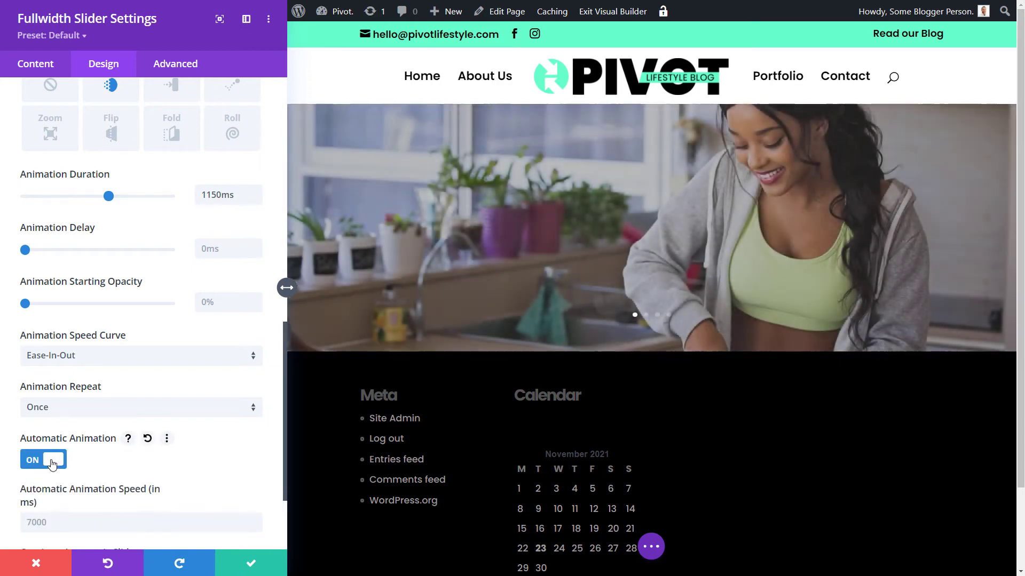
{"action": "scroll", "coordinate": [59, 426], "scroll_direction": "down", "scroll_amount": 2}
{"action": "left_click", "coordinate": [60, 391]}
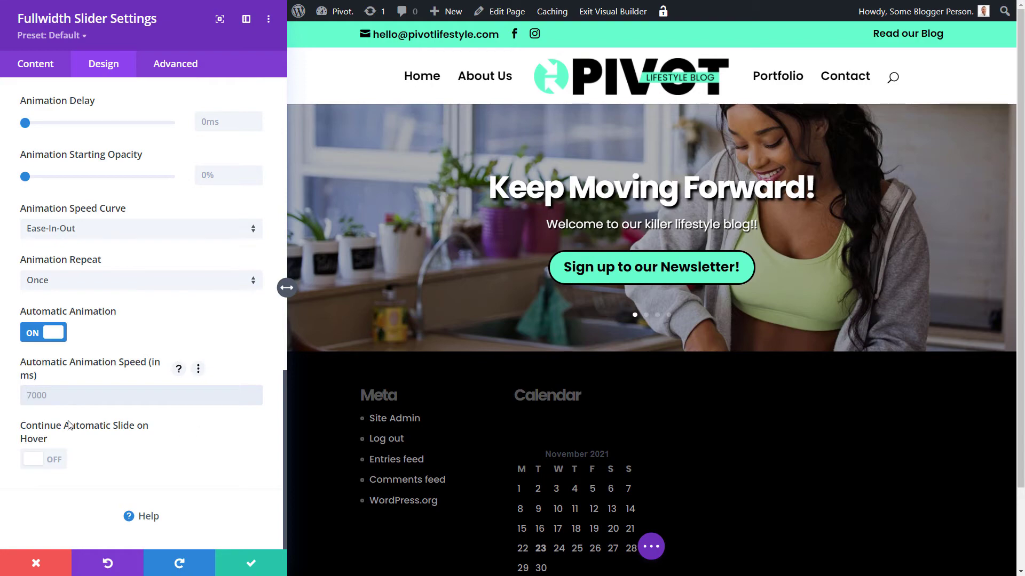
{"action": "type", "text": "3000"}
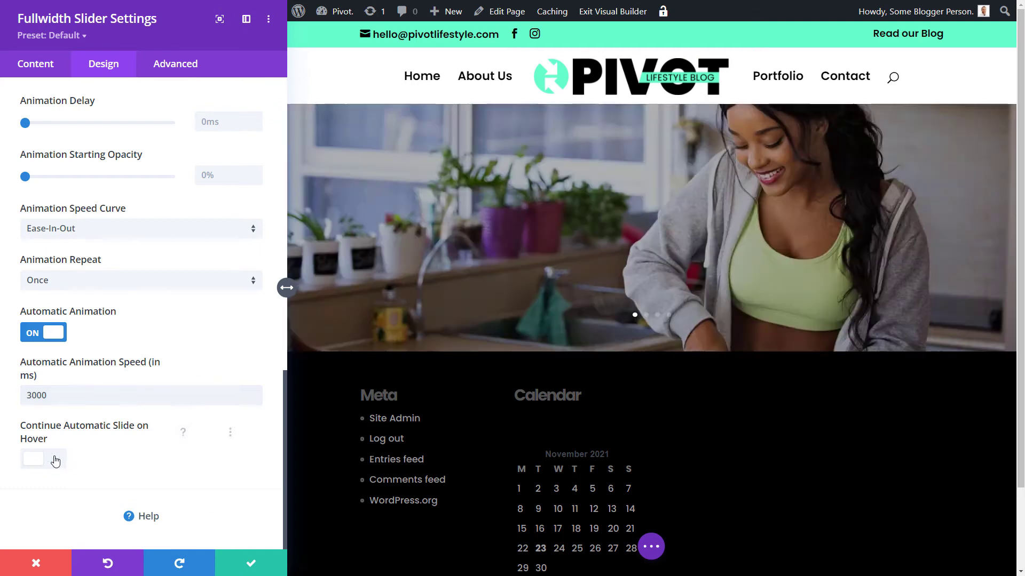
{"action": "left_click", "coordinate": [52, 458]}
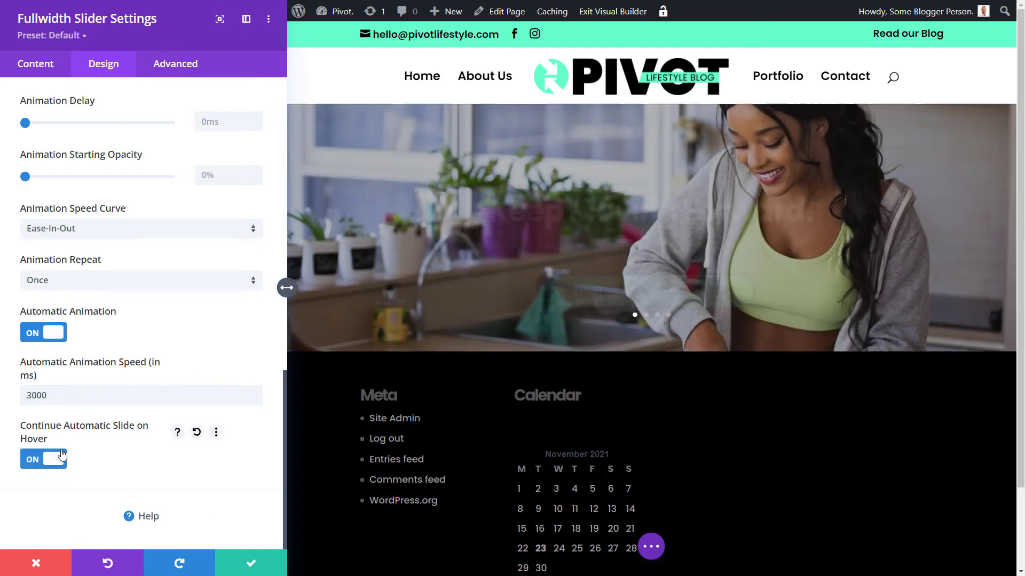
Accept the slider's animation settings and exit the visual builder, saving the page changes.
{"action": "left_click", "coordinate": [275, 563]}
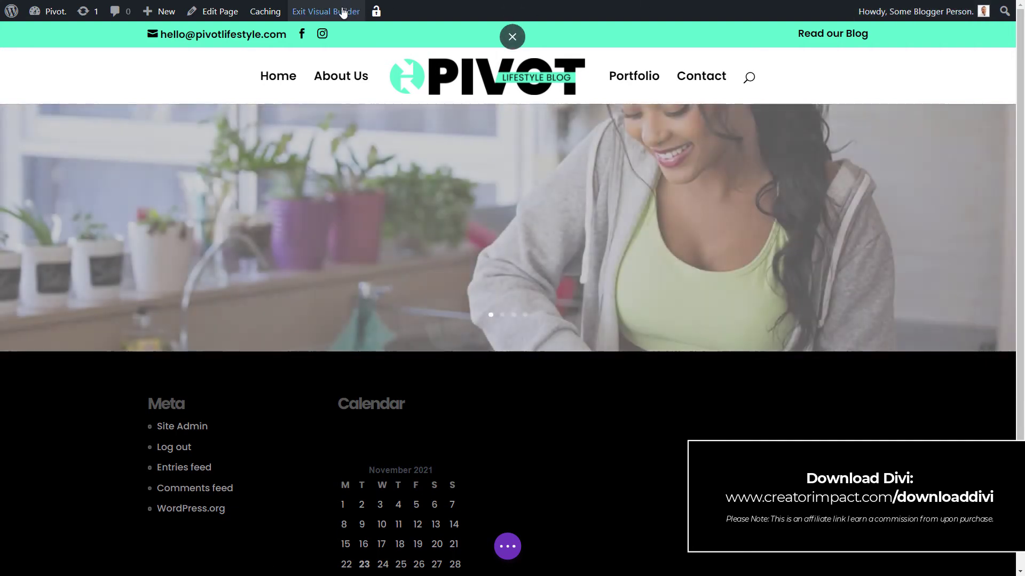
{"action": "left_click", "coordinate": [326, 11]}
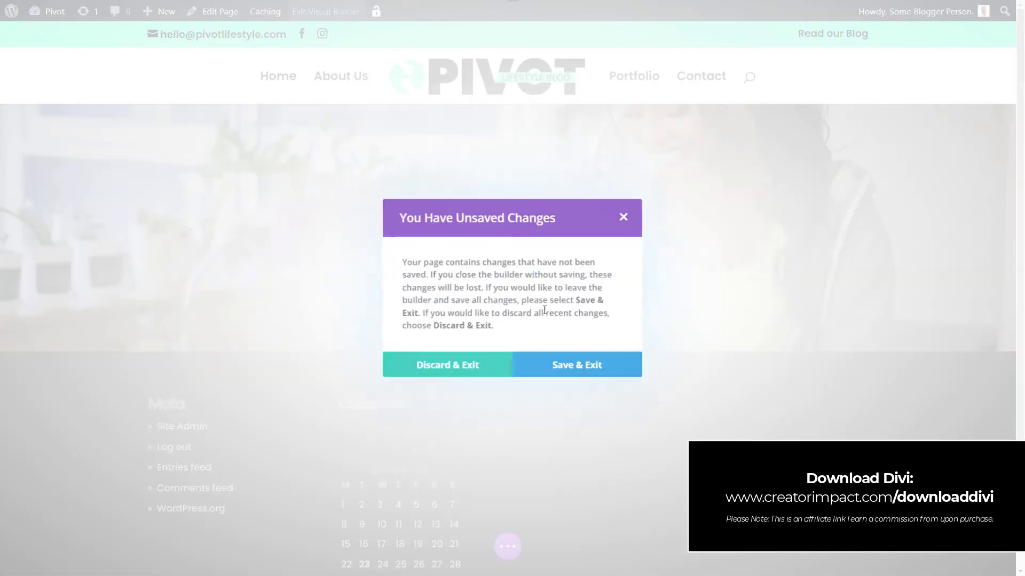
{"action": "left_click", "coordinate": [570, 372]}
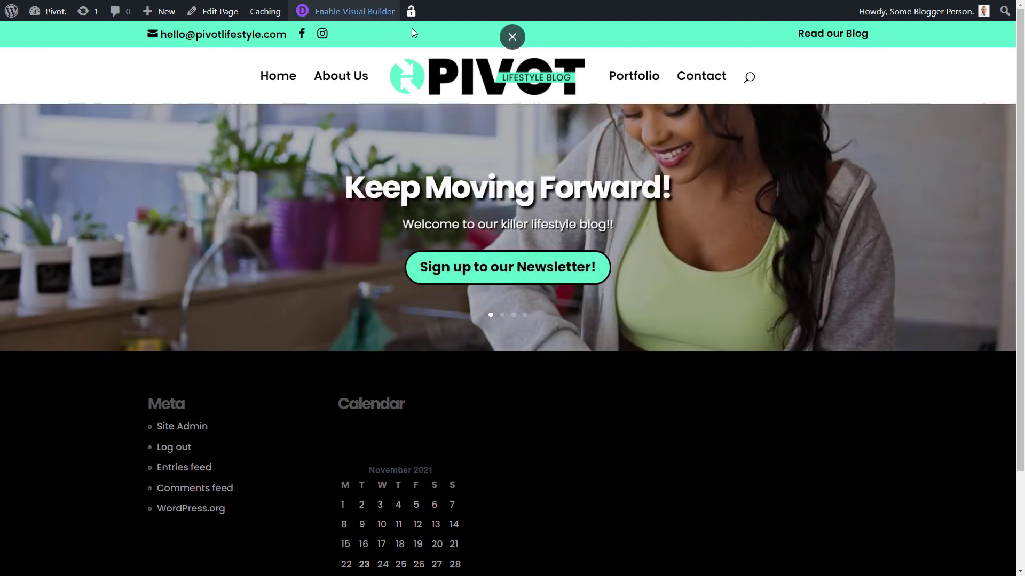
Reopen the slider's settings in the visual builder and add the custom CSS "animation-name: none;" to the Slide Description.
{"action": "left_click", "coordinate": [347, 11]}
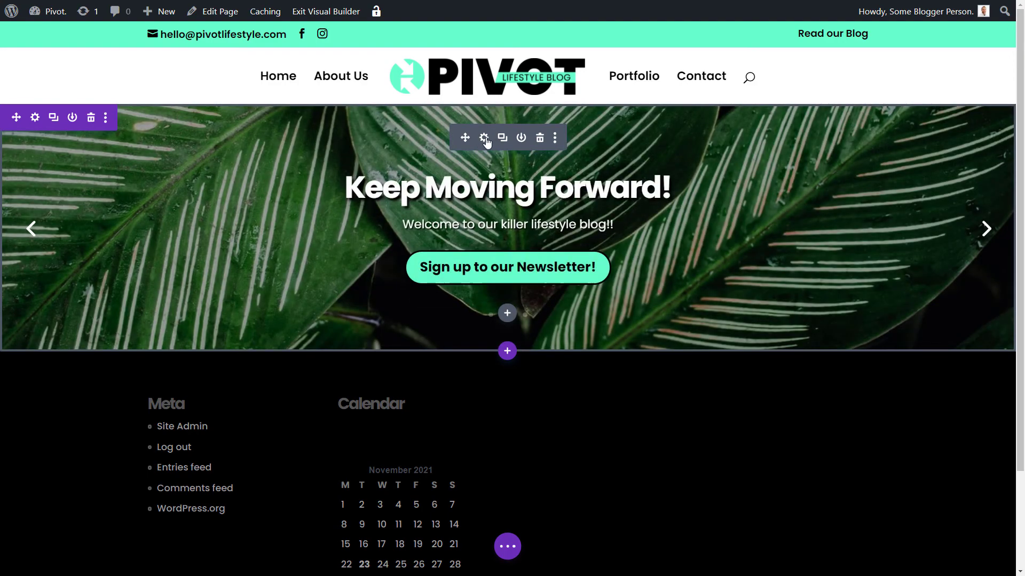
{"action": "left_click", "coordinate": [485, 139]}
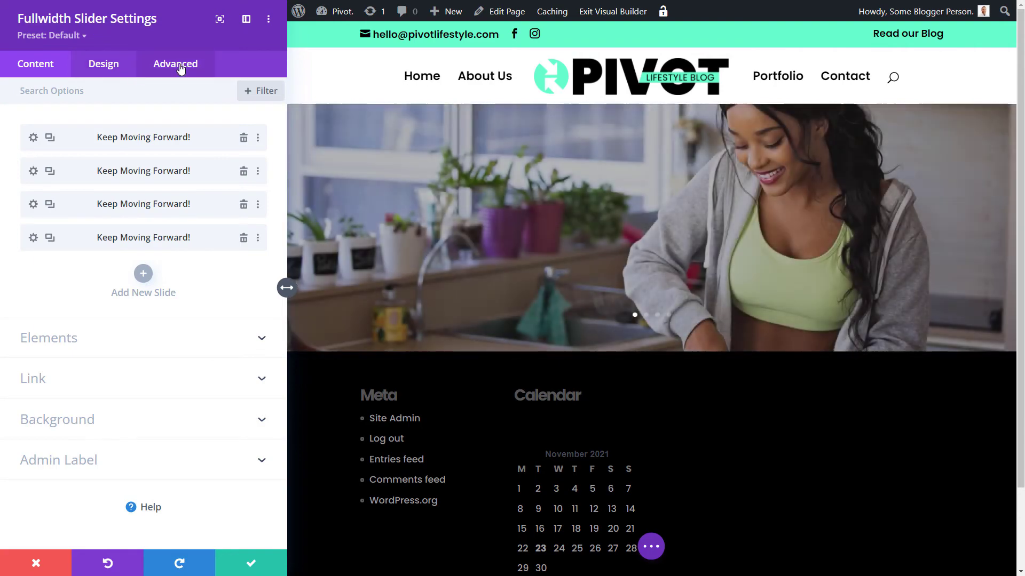
{"action": "left_click", "coordinate": [177, 65]}
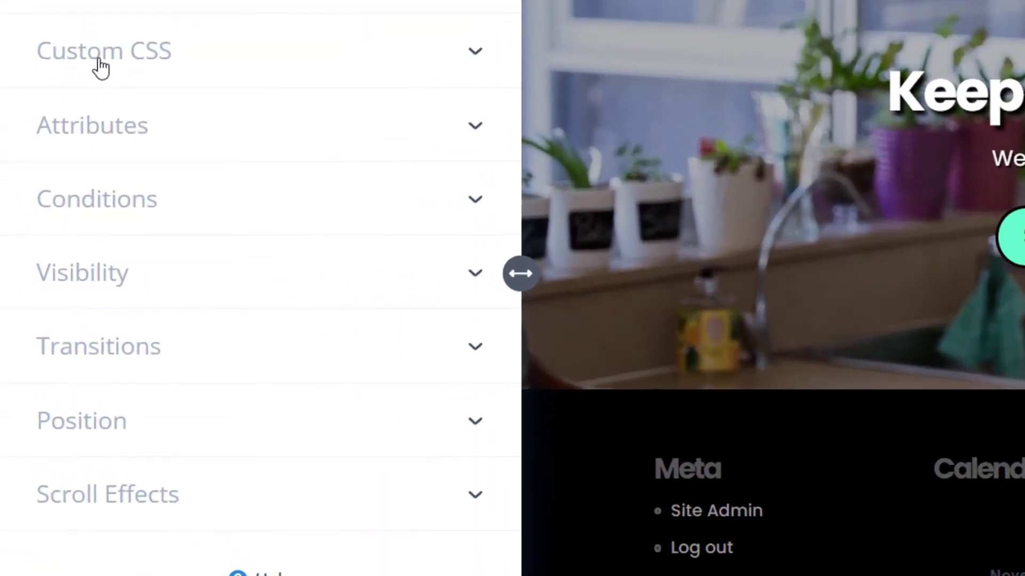
{"action": "left_click", "coordinate": [100, 67]}
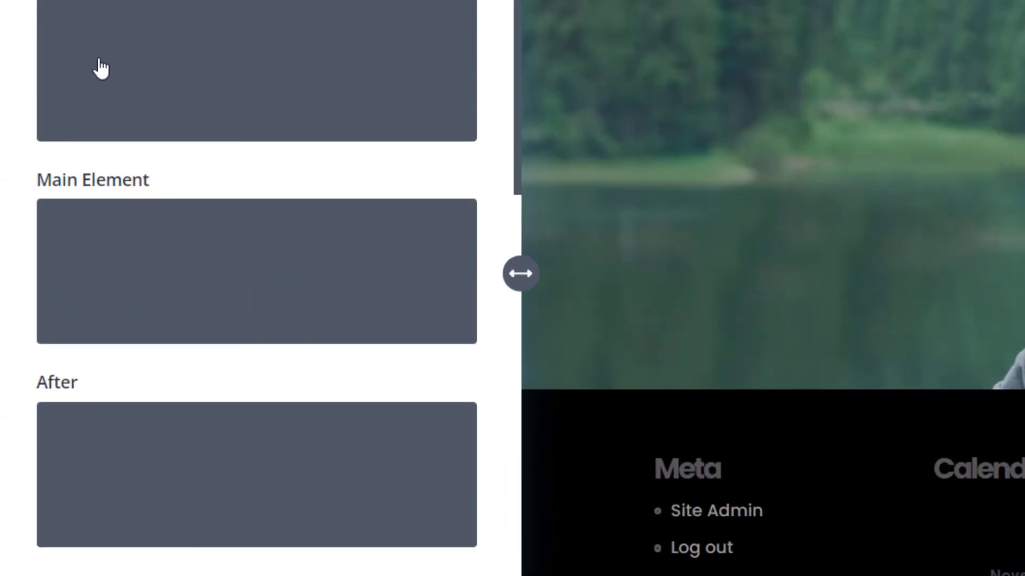
{"action": "scroll", "coordinate": [137, 311], "scroll_direction": "down", "scroll_amount": 5}
{"action": "left_click", "coordinate": [152, 341]}
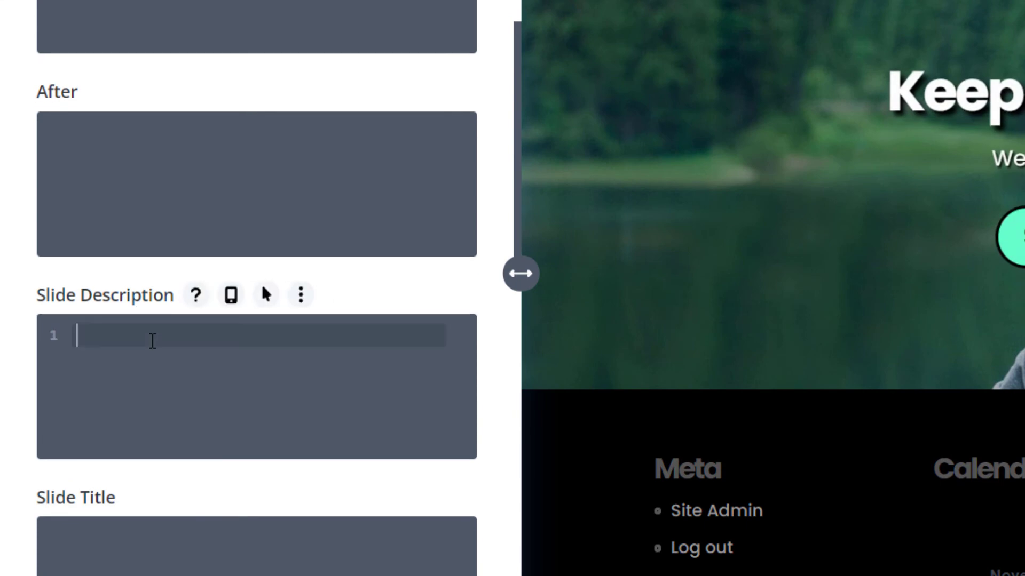
{"action": "right_click", "coordinate": [153, 341]}
{"action": "left_click", "coordinate": [226, 493]}
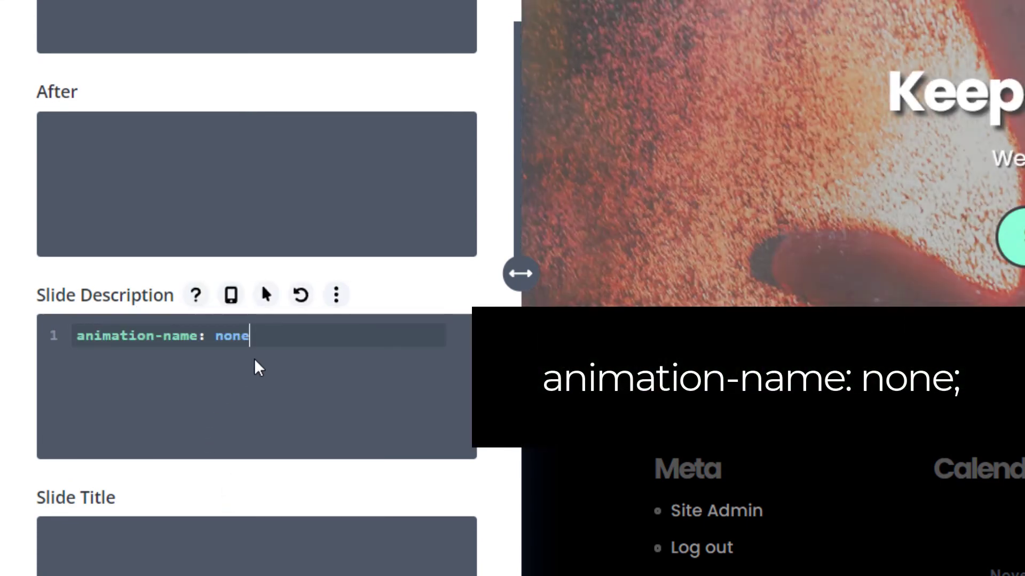
{"action": "type", "text": ";"}
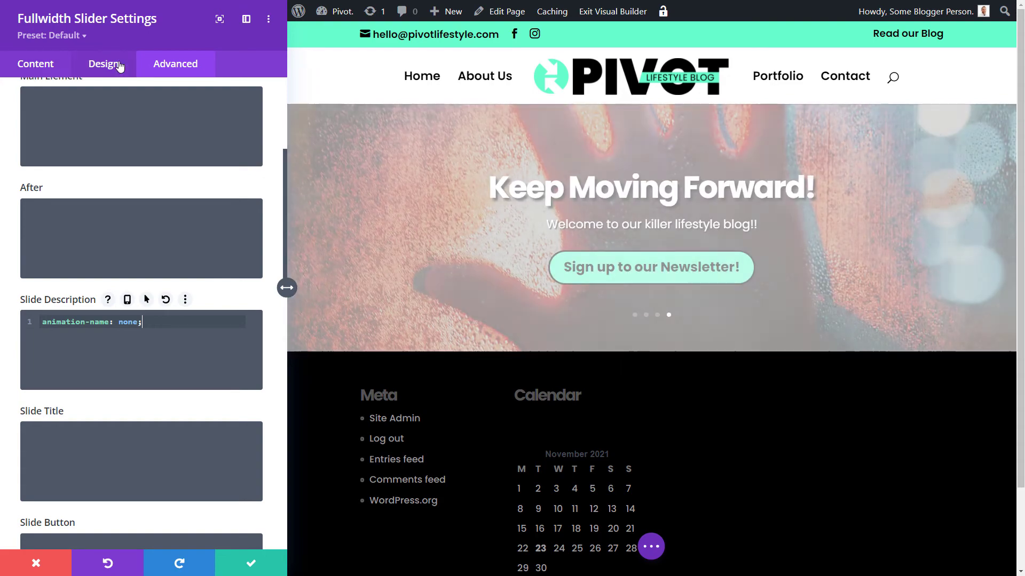
Review the slider's animation settings and watch how the slide text behaves during the automatic transitions.
{"action": "left_click", "coordinate": [106, 65]}
{"action": "scroll", "coordinate": [105, 311], "scroll_direction": "down", "scroll_amount": 4}
{"action": "left_click", "coordinate": [73, 481]}
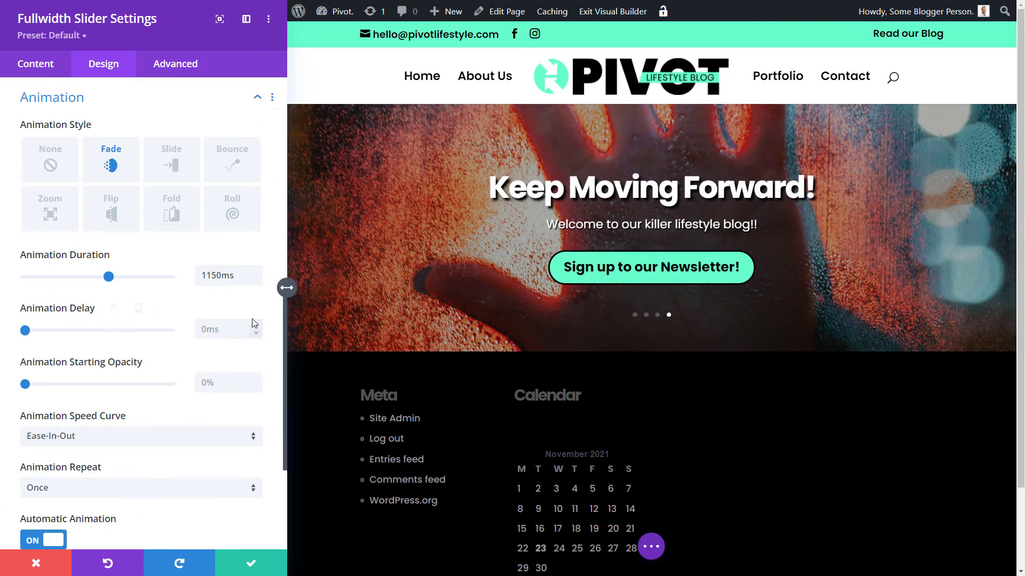
{"action": "scroll", "coordinate": [133, 389], "scroll_direction": "down", "scroll_amount": 3}
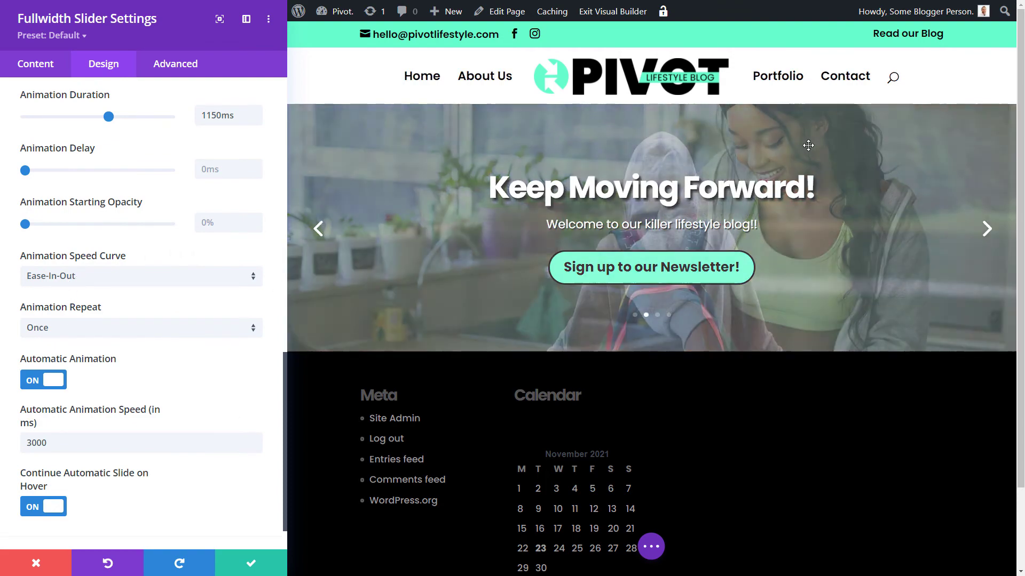
{"action": "scroll", "coordinate": [163, 175], "scroll_direction": "up", "scroll_amount": 10}
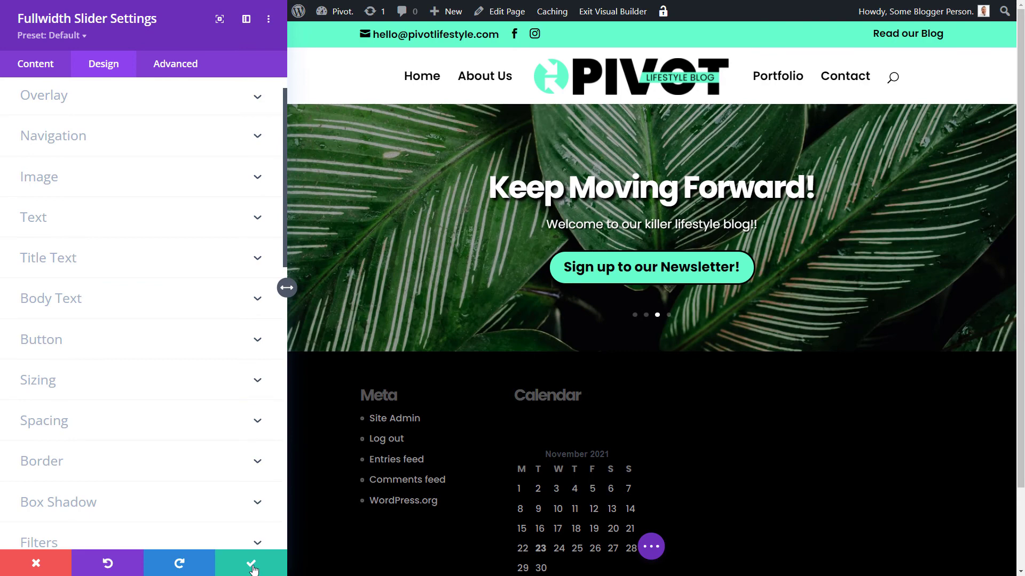
Accept the slider's settings with the custom CSS, and save and exit the visual builder.
{"action": "left_click", "coordinate": [252, 566]}
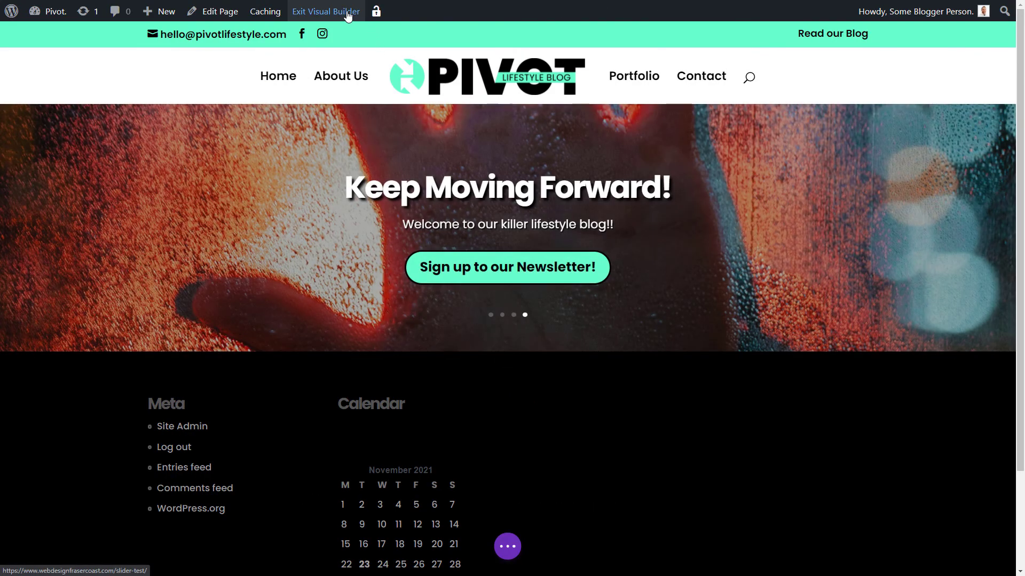
{"action": "left_click", "coordinate": [325, 12]}
{"action": "left_click", "coordinate": [555, 368]}
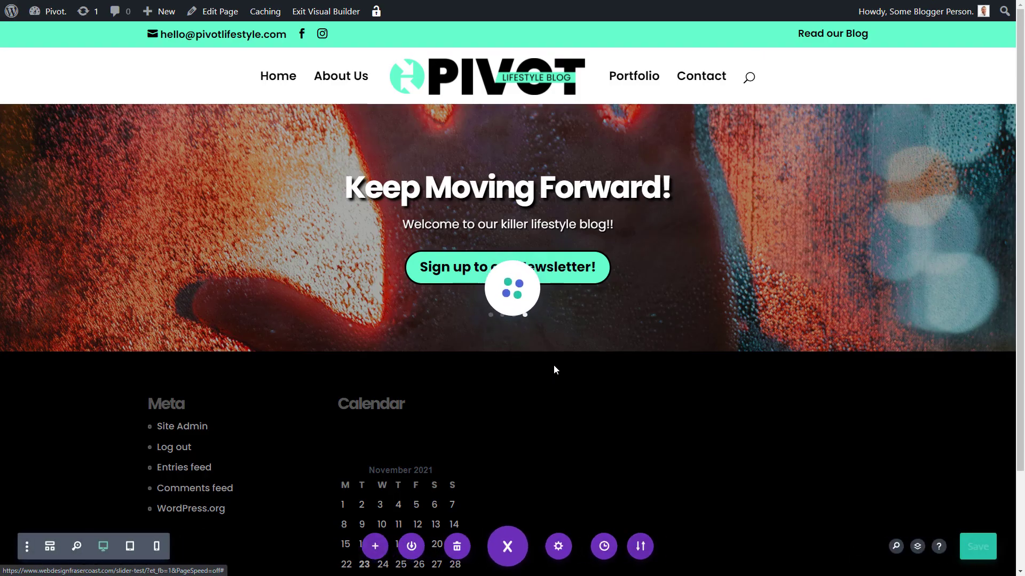